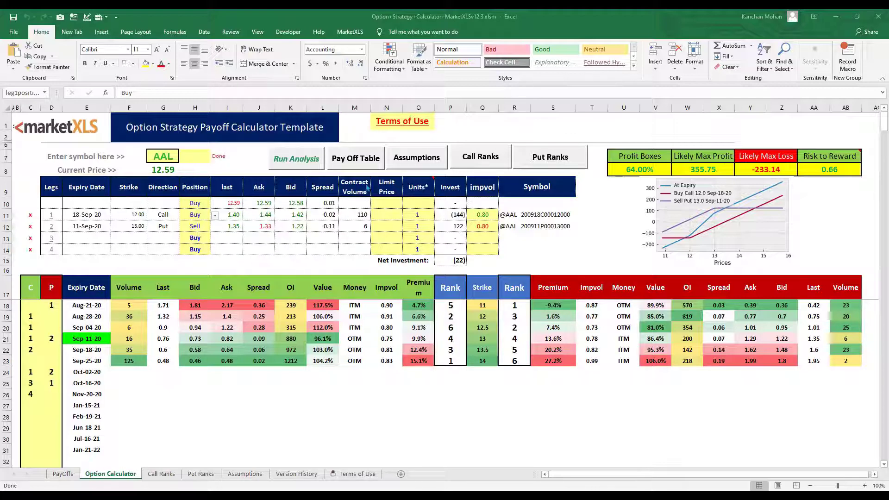
Step: View the payoff table for the current AAL strategy and return to the main sheet
left_click(353, 163)
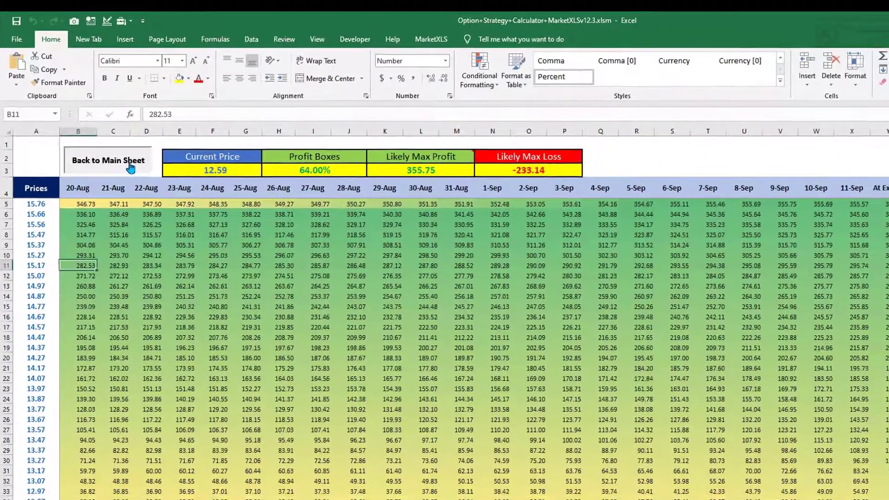
left_click(135, 173)
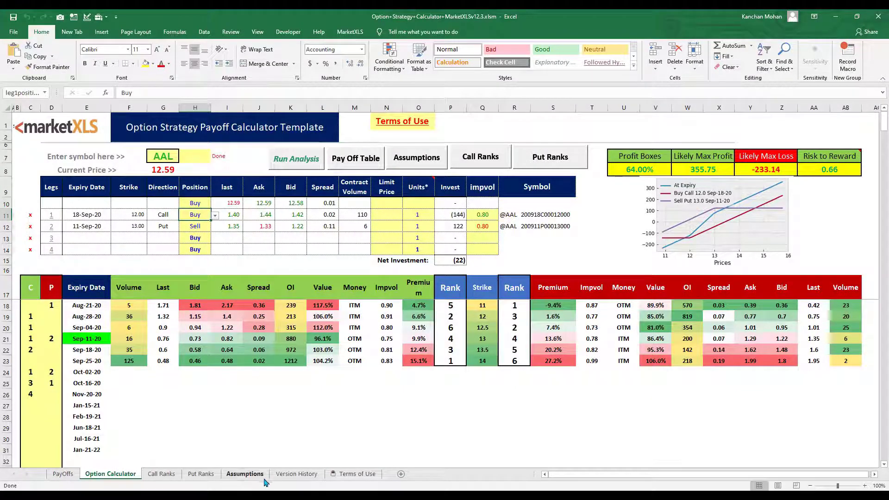
Step: Examine the Rate of Return and the Option 1 and Option 2 Strikes Range settings on the Assumptions sheet
left_click(244, 474)
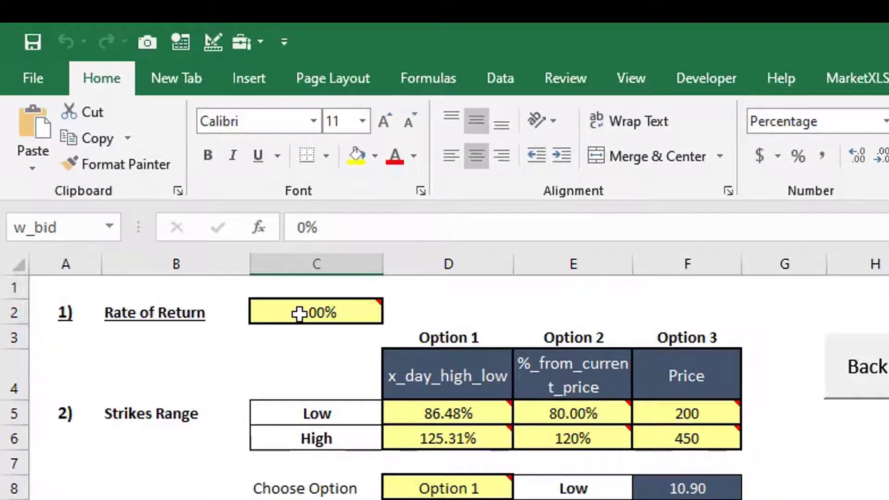
left_click(300, 313)
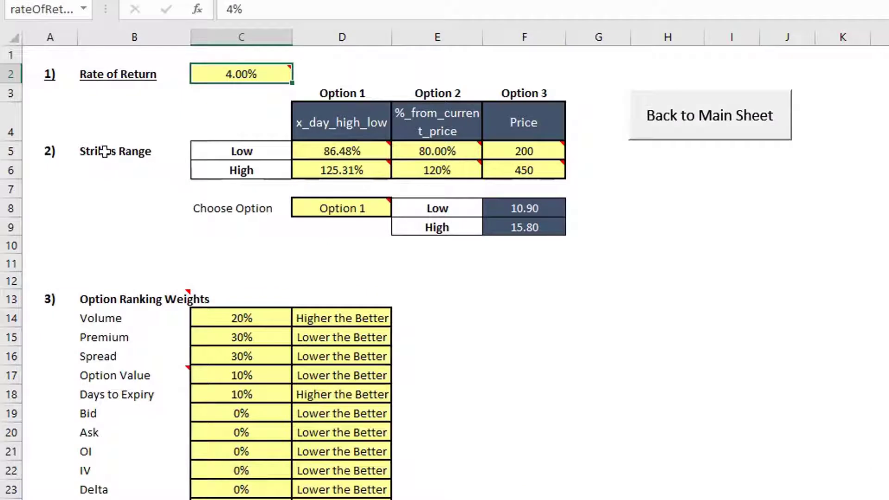
left_click(105, 151)
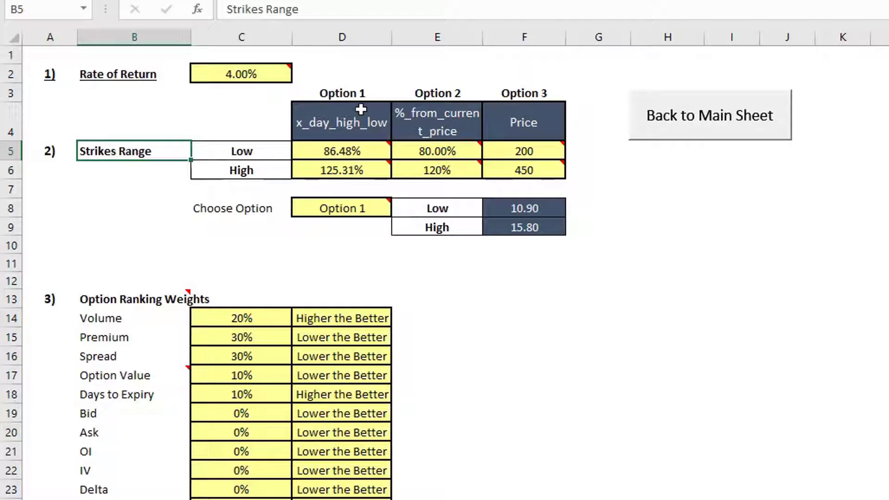
left_click(363, 109)
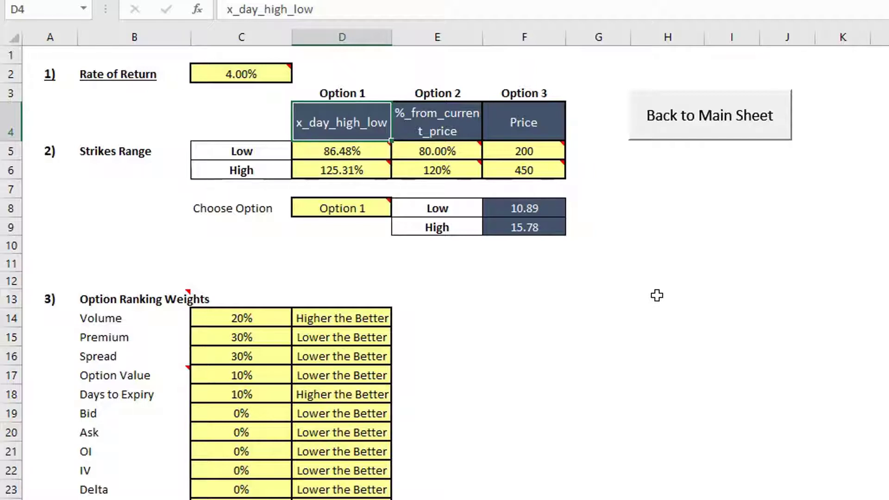
left_click(375, 154)
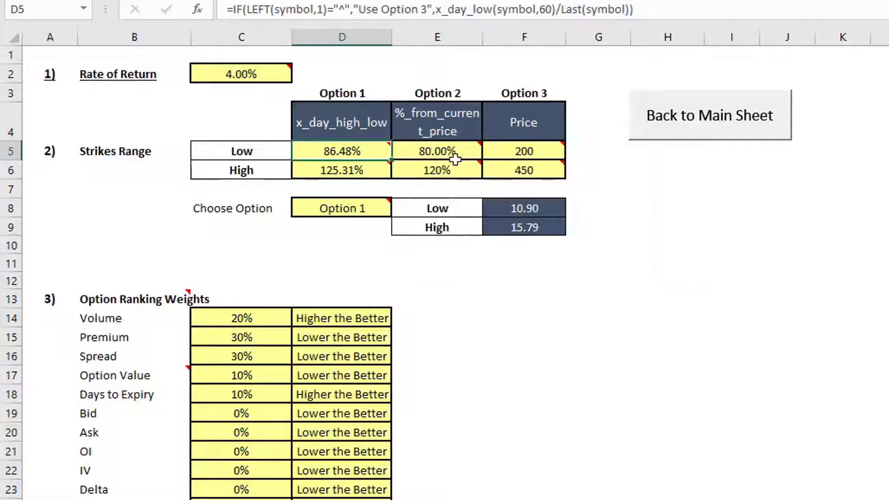
left_click(459, 130)
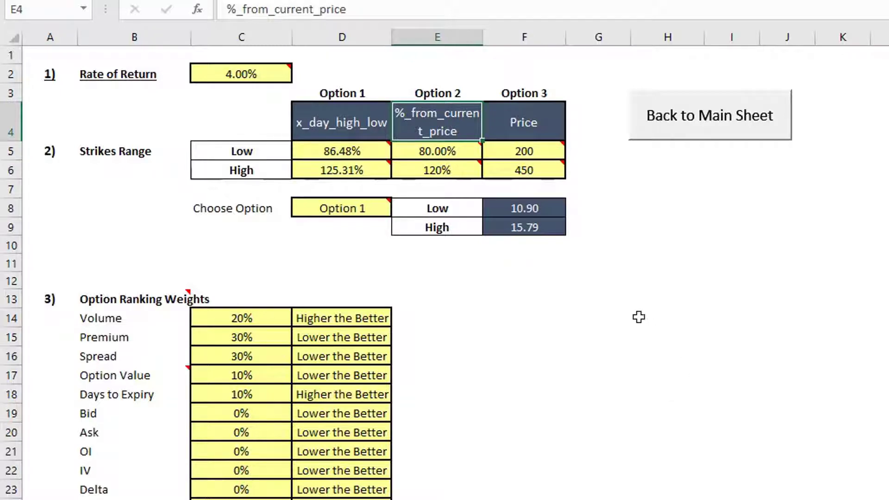
left_click(459, 153)
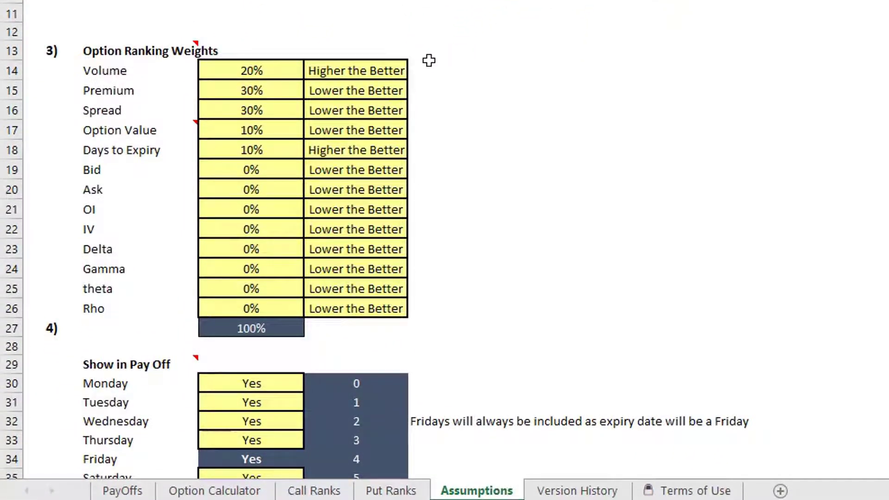
Step: Examine the Option Ranking Weights, their percentages, their ranking directions and the direction choices available for Premium
left_click(106, 54)
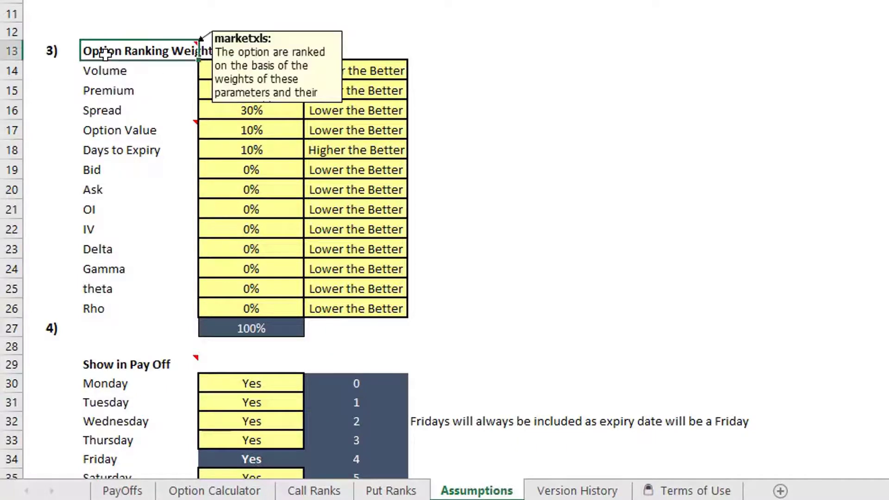
scroll(545, 111, "down", 1)
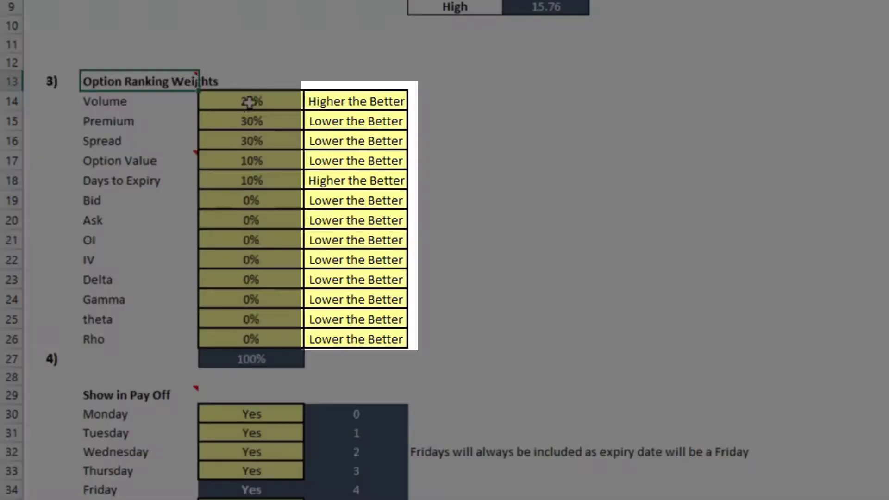
left_click_drag(254, 111, 263, 200)
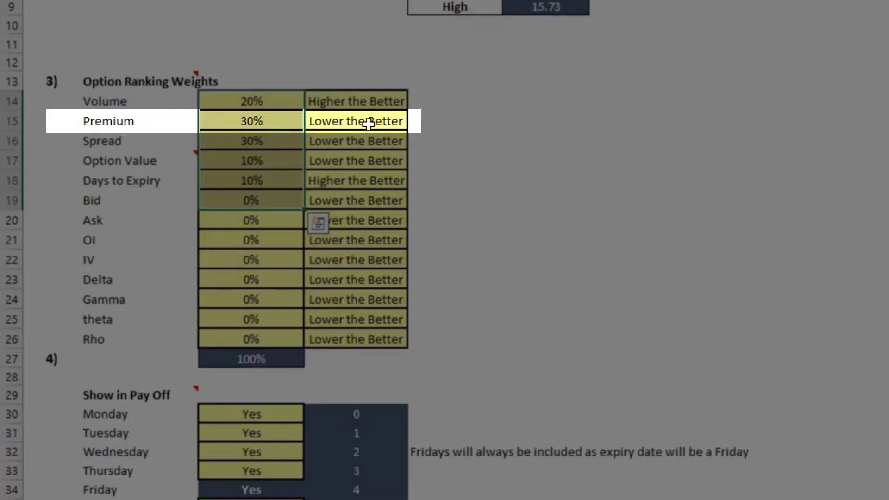
left_click(369, 104)
left_click_drag(368, 104, 378, 216)
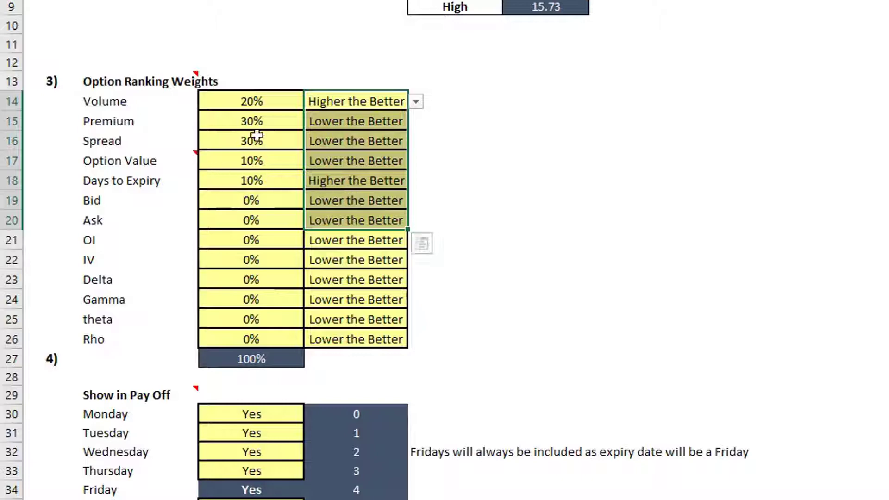
left_click(238, 139)
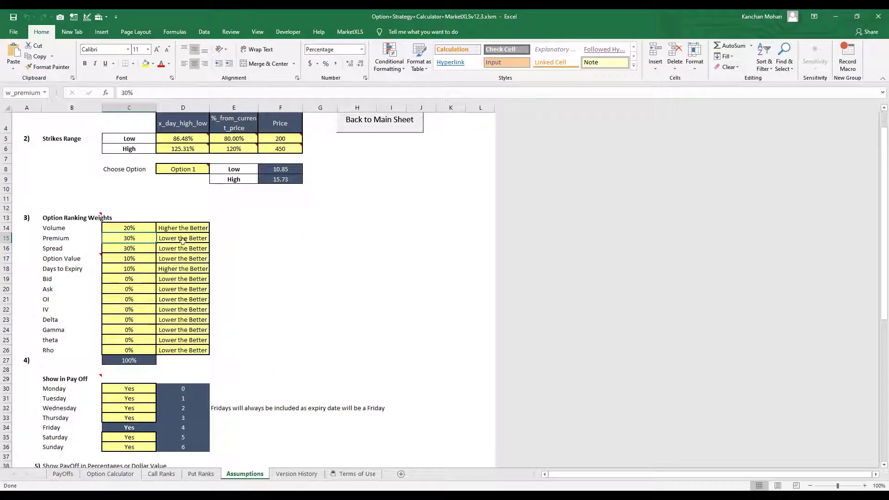
left_click(184, 240)
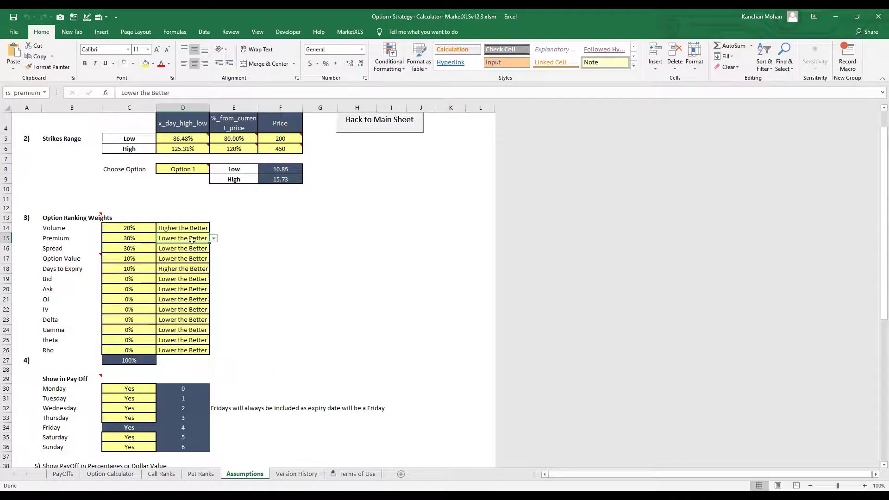
left_click(213, 239)
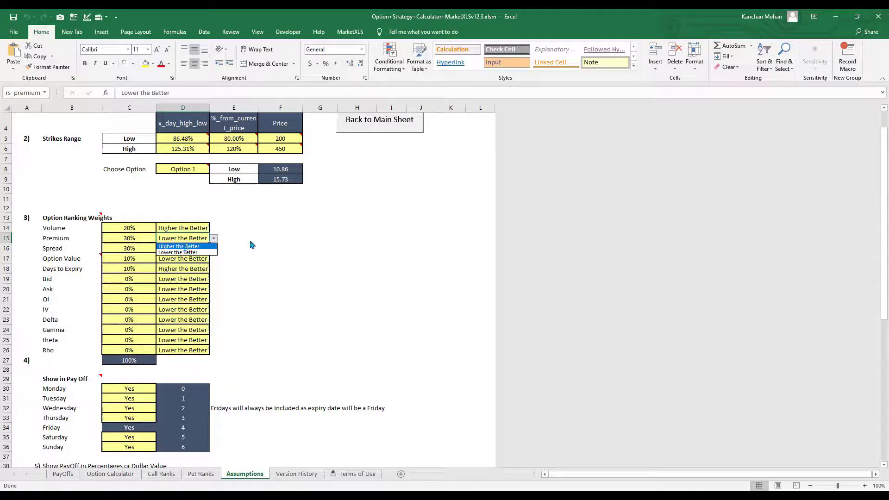
key("Escape")
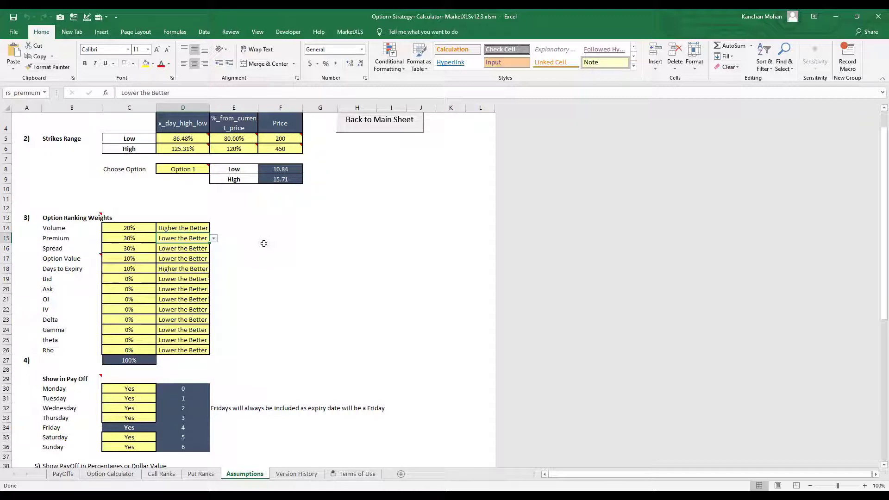
Step: Enter AAL as the symbol on the Option Calculator sheet and load the option chain for the Sep-11-20 expiry
left_click(110, 473)
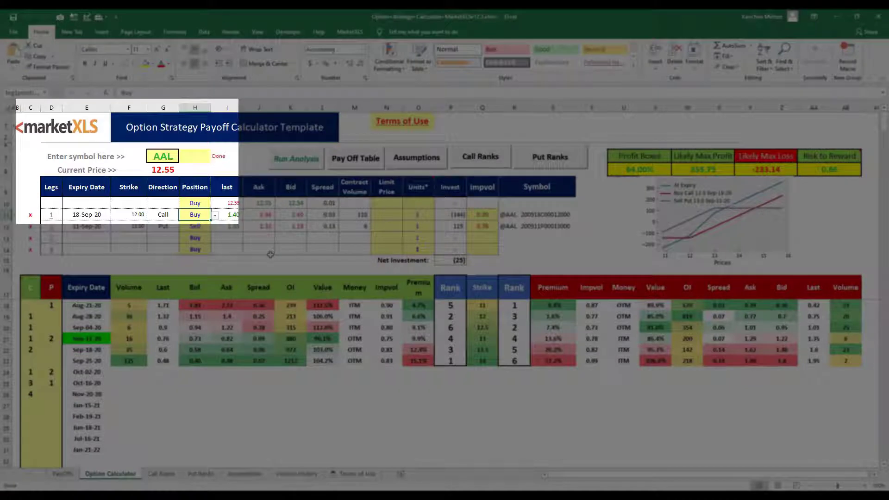
left_click(159, 158)
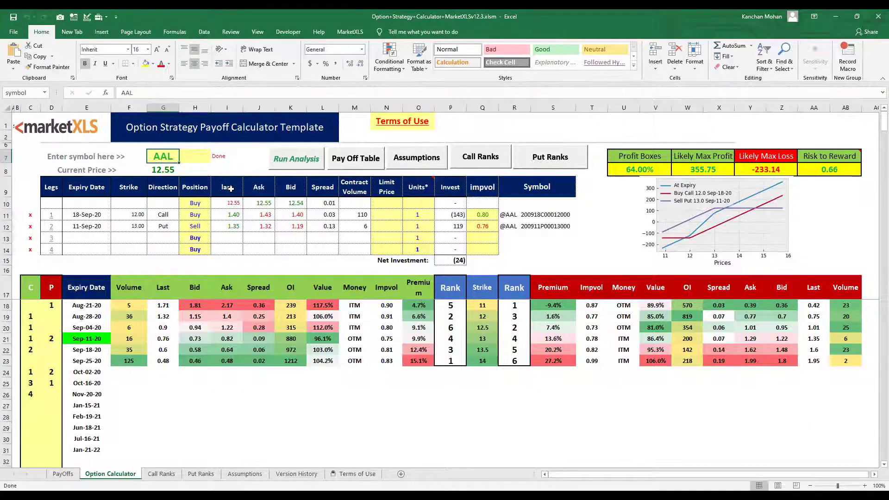
type("AAL")
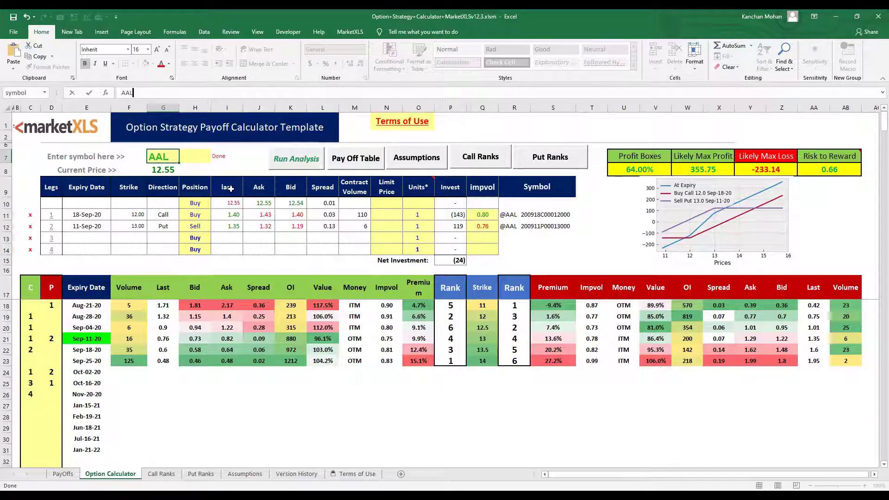
key("Return")
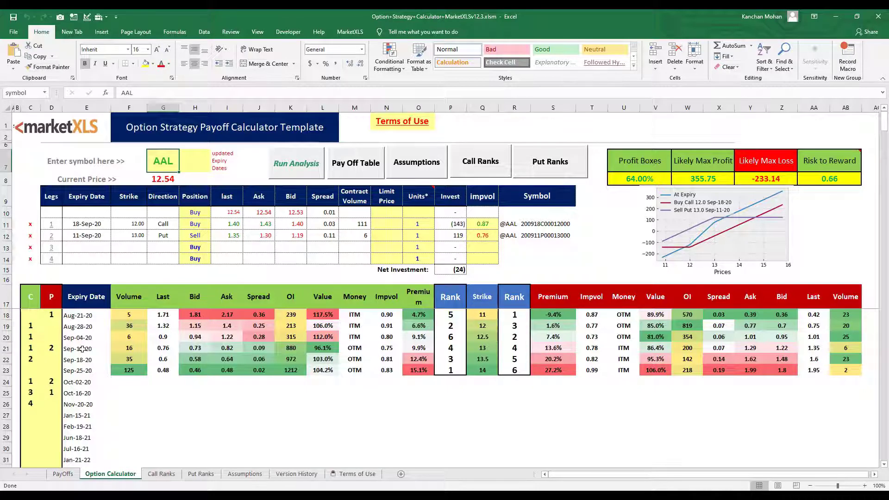
left_click(81, 348)
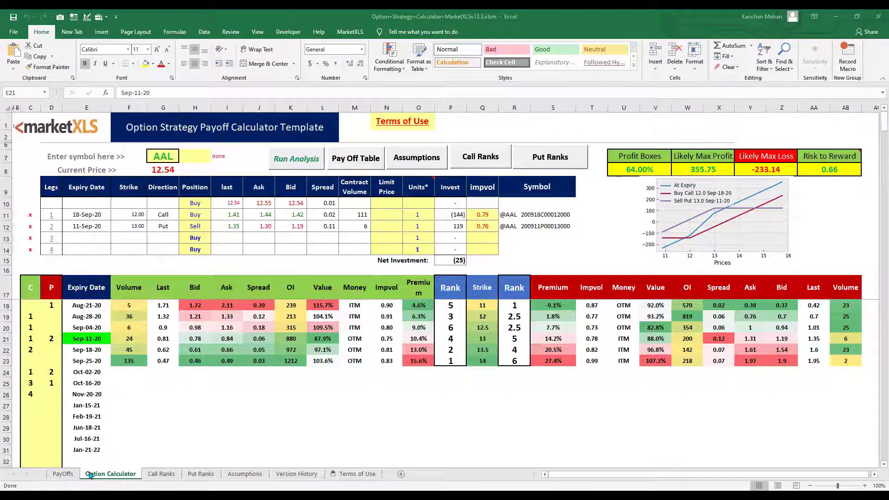
Step: On the Assumptions sheet, set the ranking weights to 100% for Volume and 0% for Premium, Spread, Option Value and Days to Expiry
left_click(245, 473)
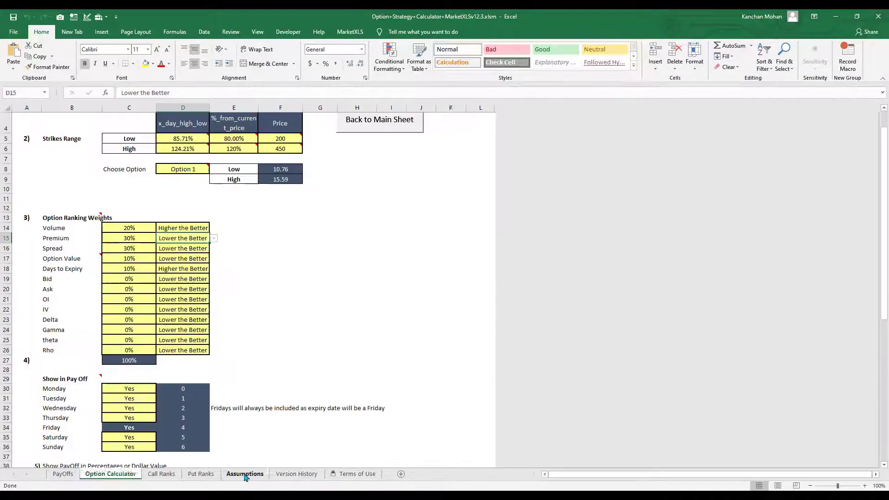
left_click(133, 228)
type("100")
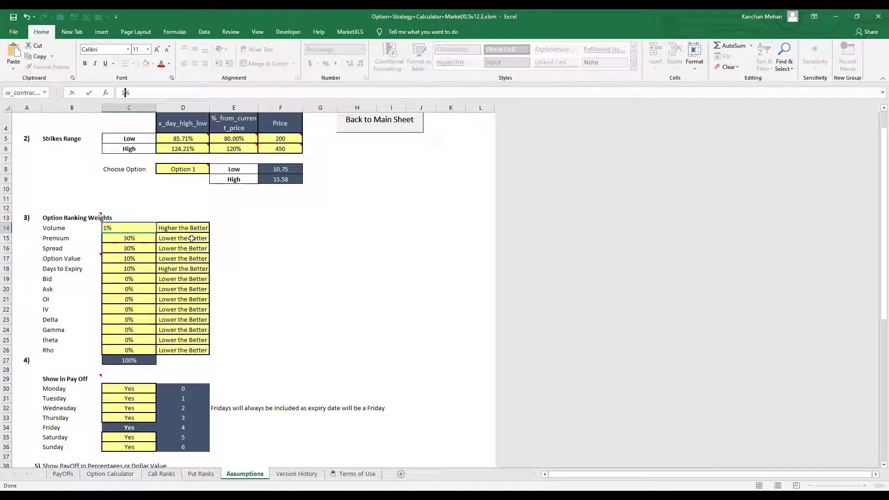
key("Return")
type("0")
key("Return")
type("0")
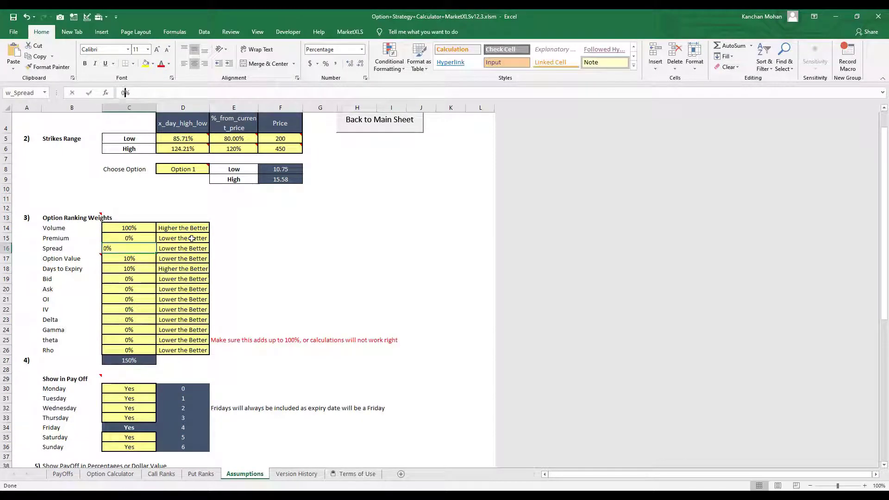
key("Return")
type("0")
key("Return")
type("0")
key("Return")
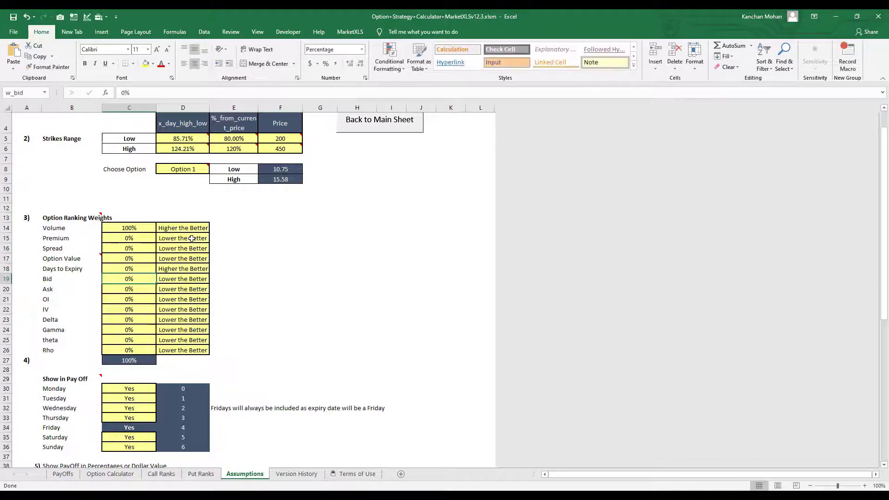
Step: Return to the main sheet and reload the Sep-11-20 option chain to recalculate its ranks
left_click(357, 124)
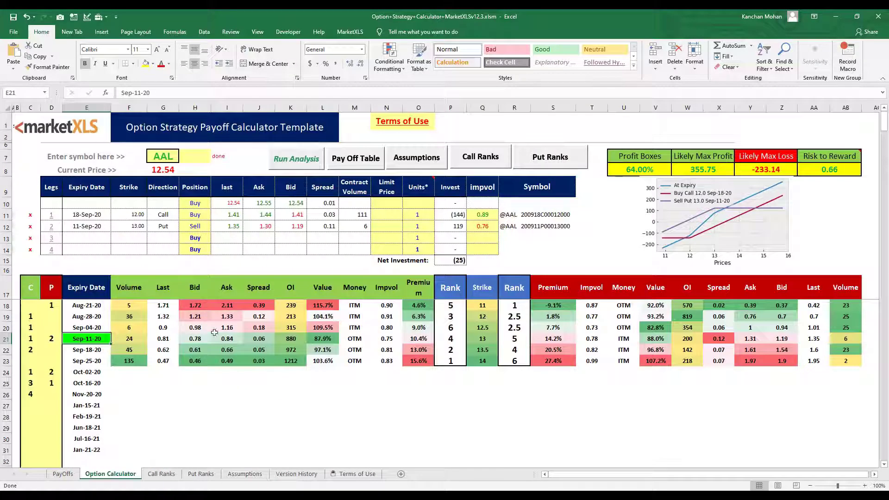
left_click(87, 345)
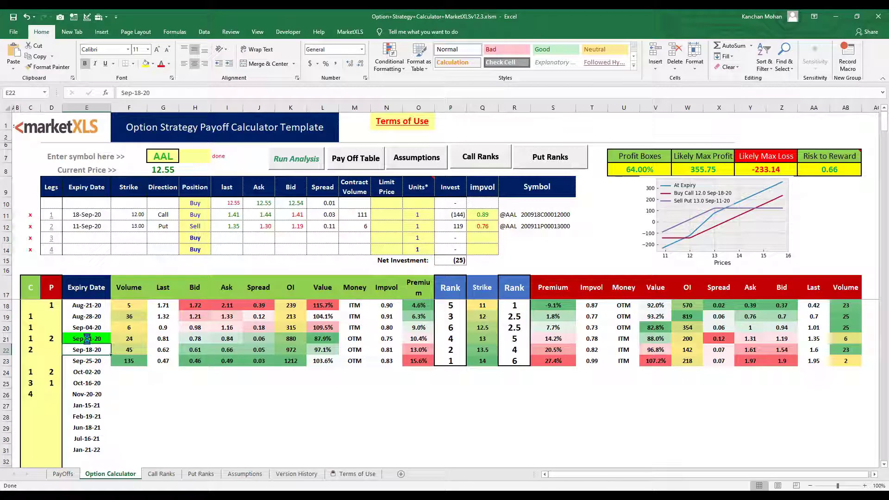
left_click(86, 338)
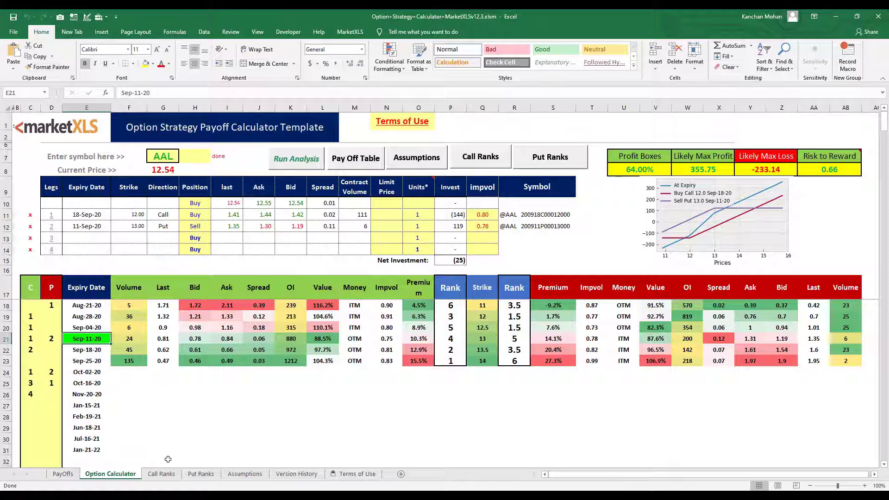
Step: On the Assumptions sheet, set the ranking weights to Volume 20%, Premium 30%, Spread 30% and Option Value 20%
left_click(244, 474)
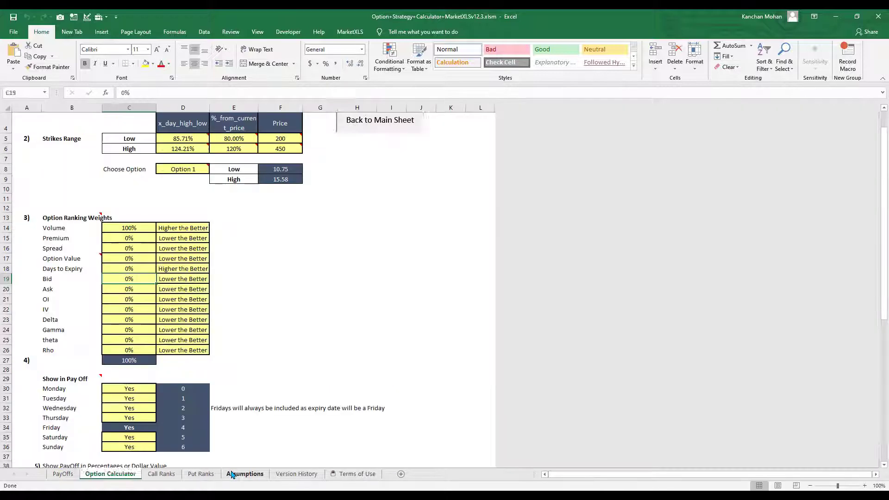
left_click(130, 248)
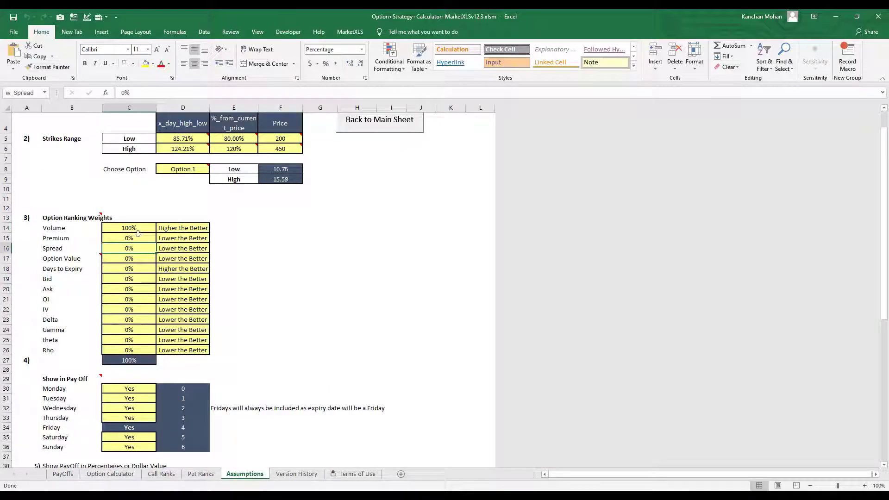
left_click(138, 229)
type("20")
key("Return")
type("30")
key("Return")
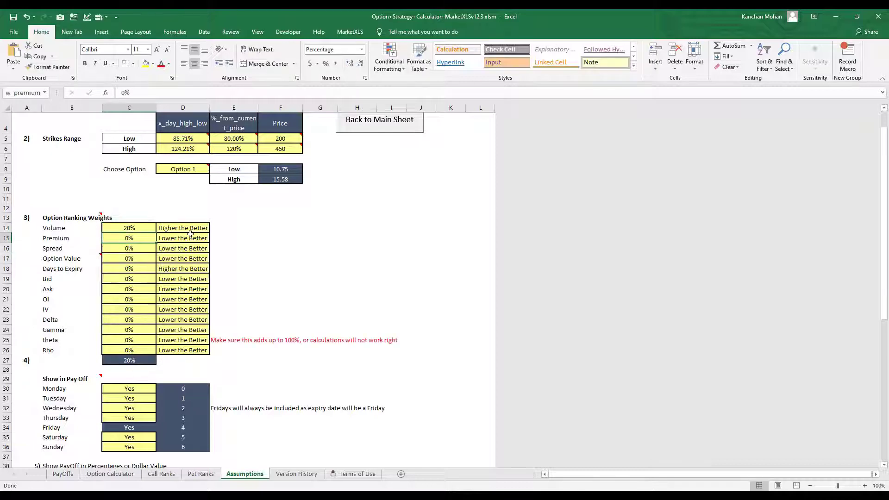
type("30")
key("Return")
type("20")
key("Return")
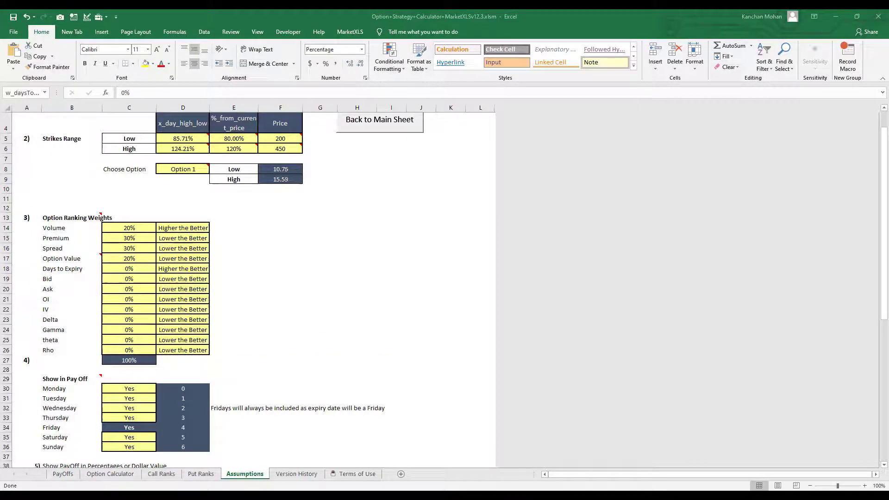
left_click_drag(132, 227, 141, 257)
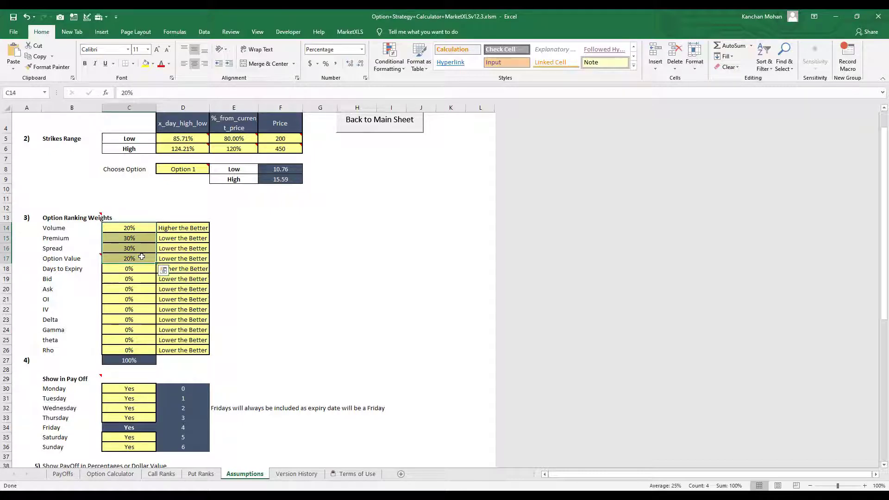
left_click(184, 258)
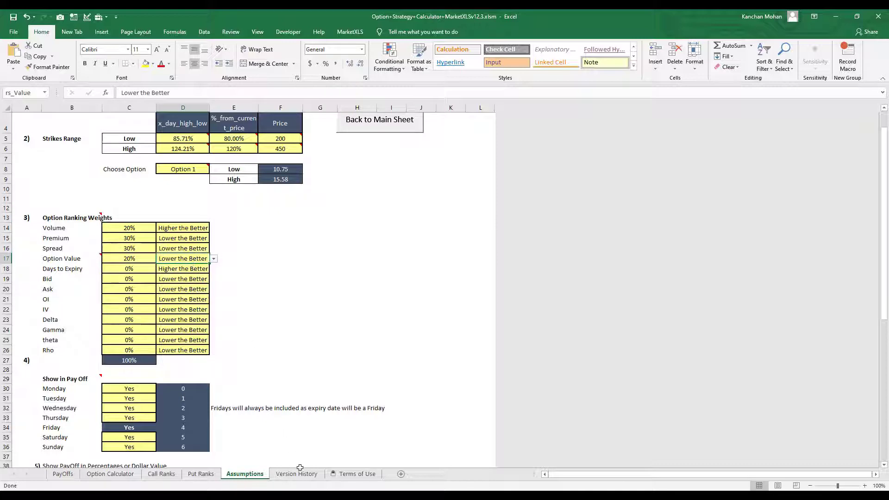
Step: Return to the Option Calculator sheet, reload the Sep-11-20 option chain, and switch to the Sep-04-20 chain
left_click(119, 475)
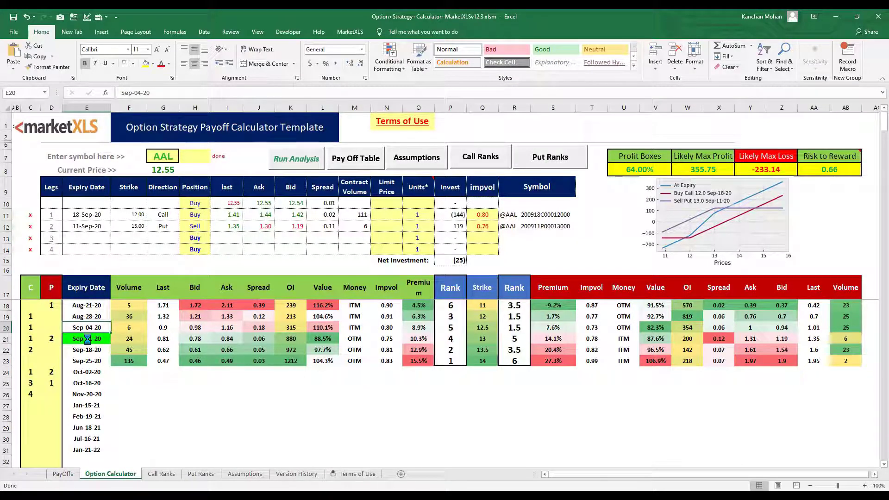
left_click(87, 338)
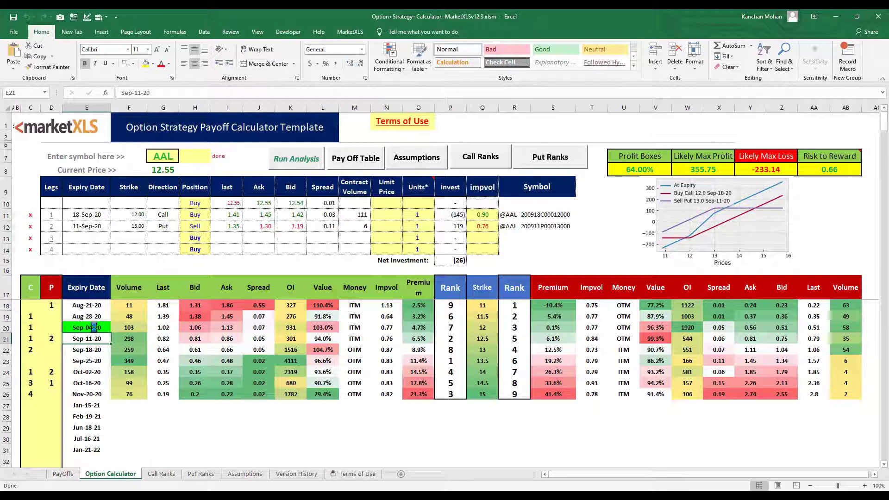
left_click(94, 327)
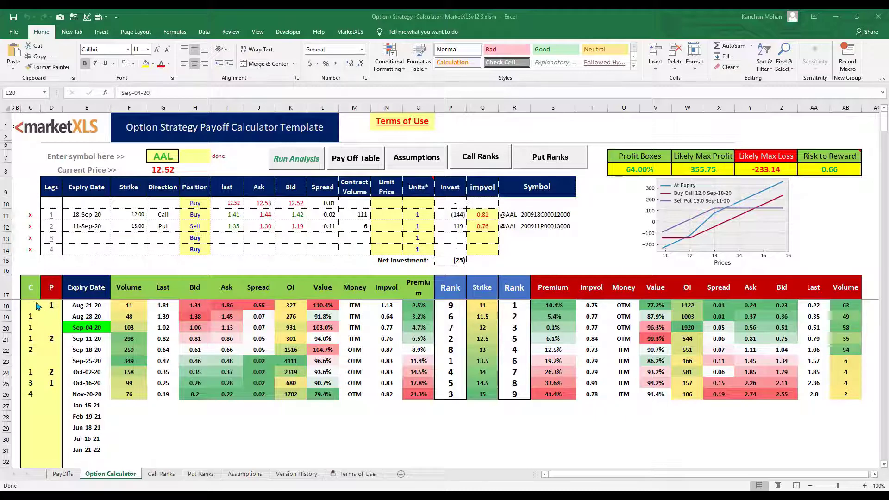
left_click(28, 290)
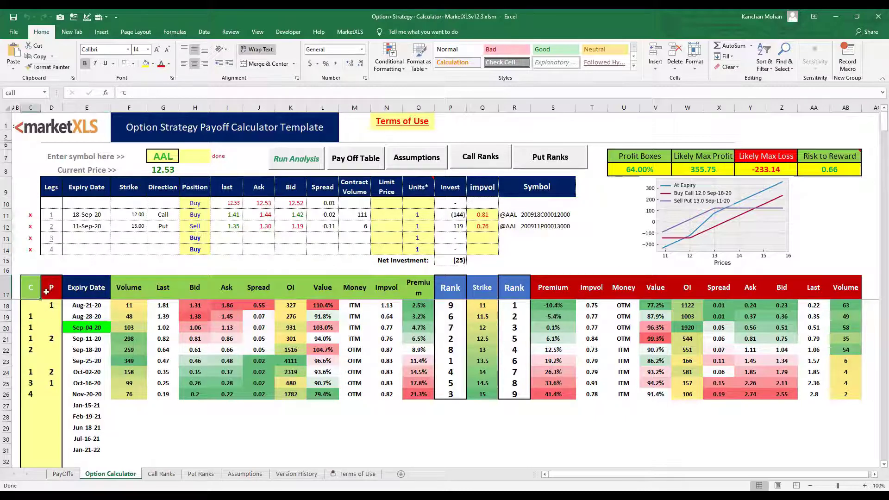
left_click(47, 296)
left_click(31, 290)
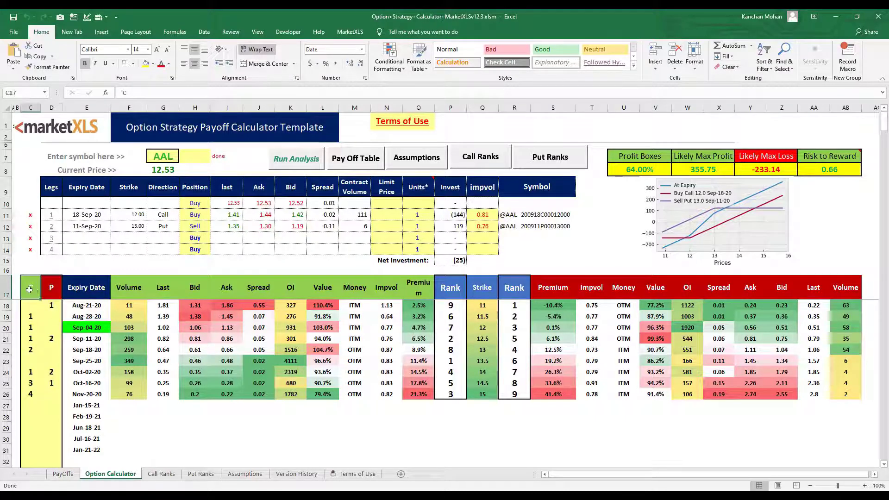
left_click(52, 291)
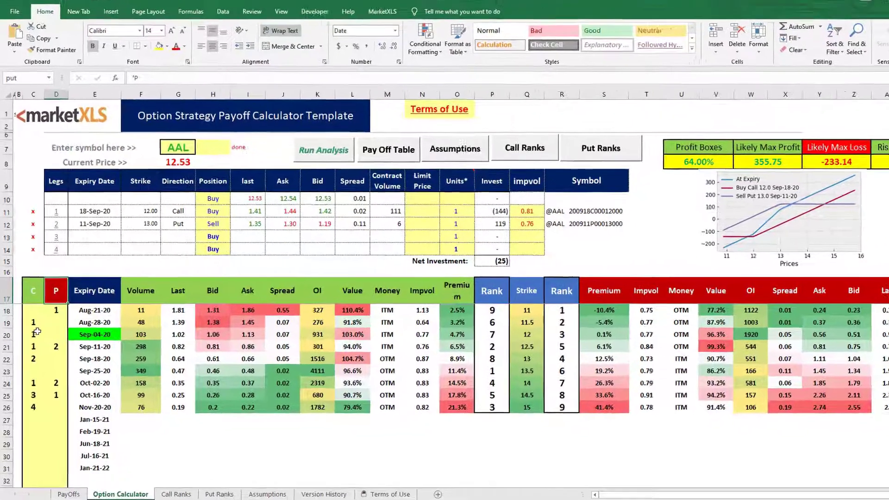
Step: Assign the 11.5-strike call to leg 1 and the 11.5-strike put to leg 2 for the Sep-04-20 expiry
left_click(34, 323)
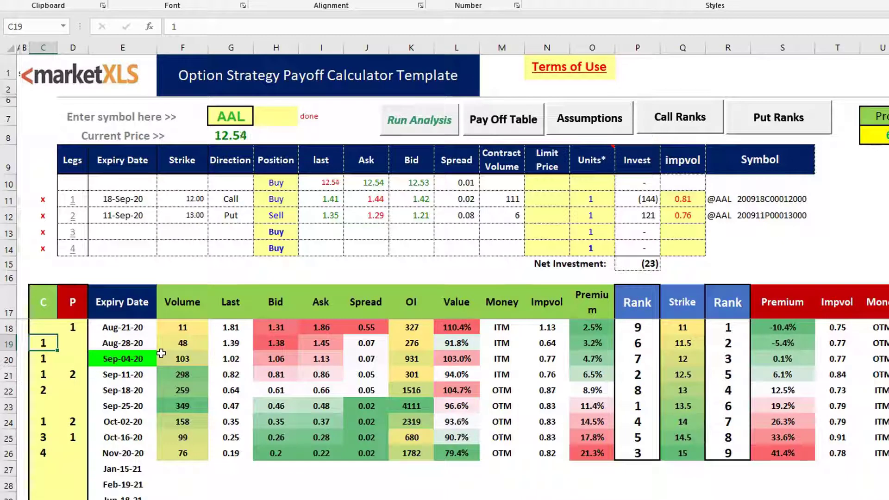
type("1")
key("Return")
key("Up")
key("Right")
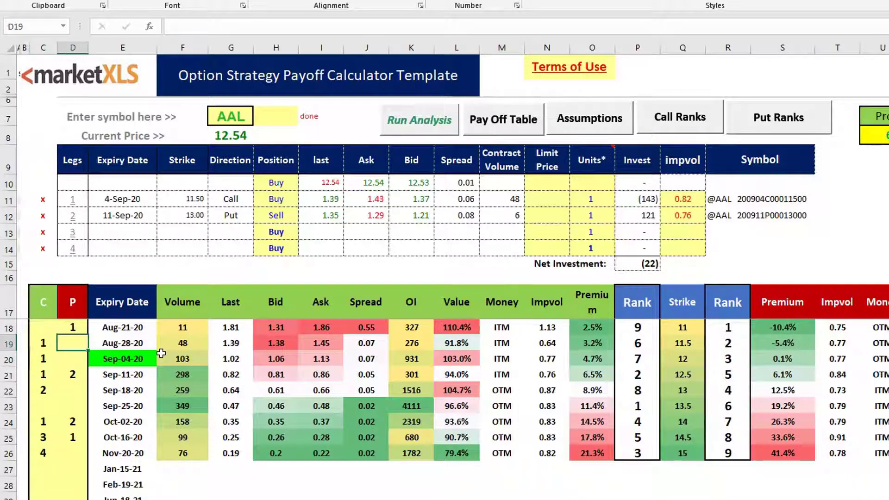
type("2")
key("Return")
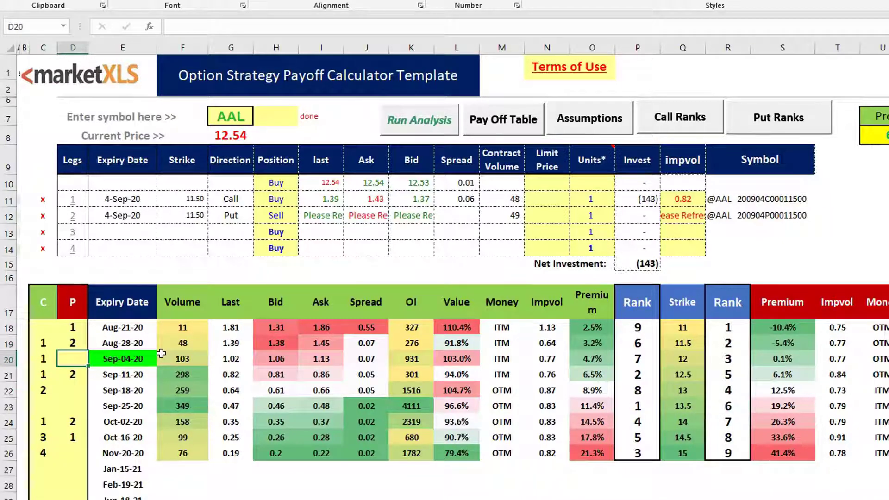
Step: Assign the 12-strike put to leg 3 and the 12.5-strike call to leg 4
type("3")
key("Return")
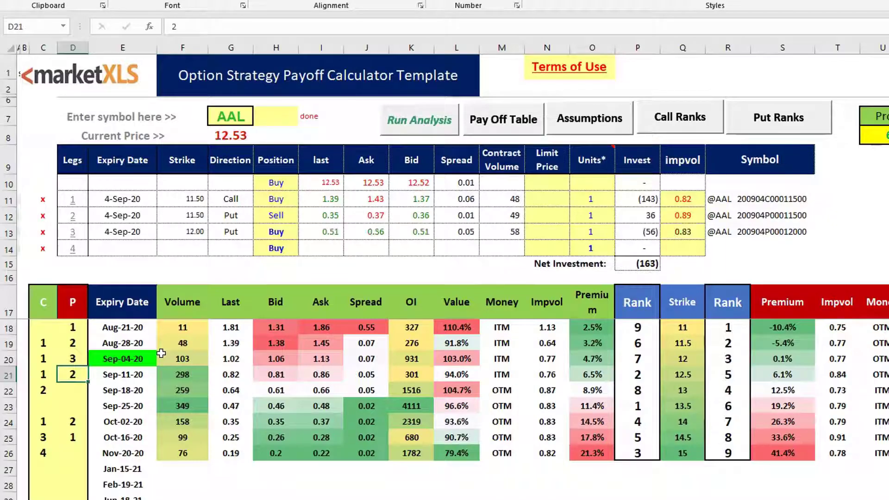
key("Left")
type("4")
key("Return")
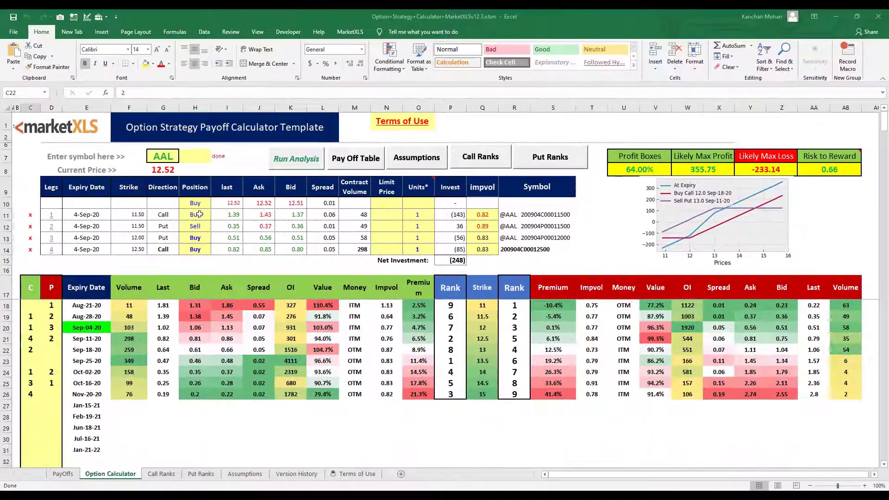
Step: Change the position of leg 1 to Sell and of leg 2 to Buy
left_click(285, 202)
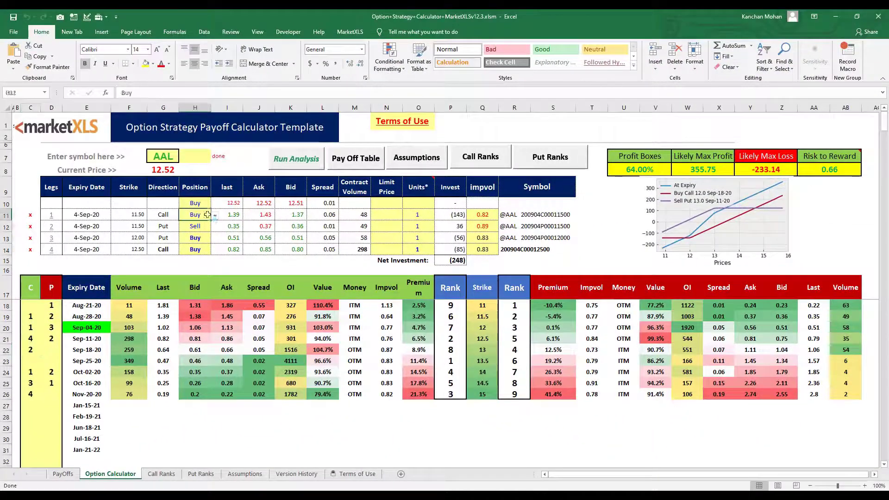
left_click(215, 216)
left_click(198, 230)
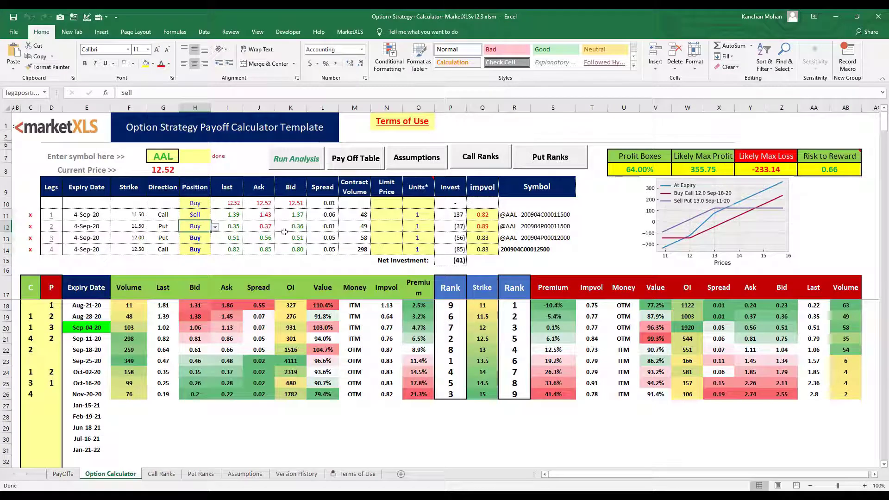
Step: Check leg 1's units and implied volatility, and run the analysis for the four-leg strategy
left_click(416, 214)
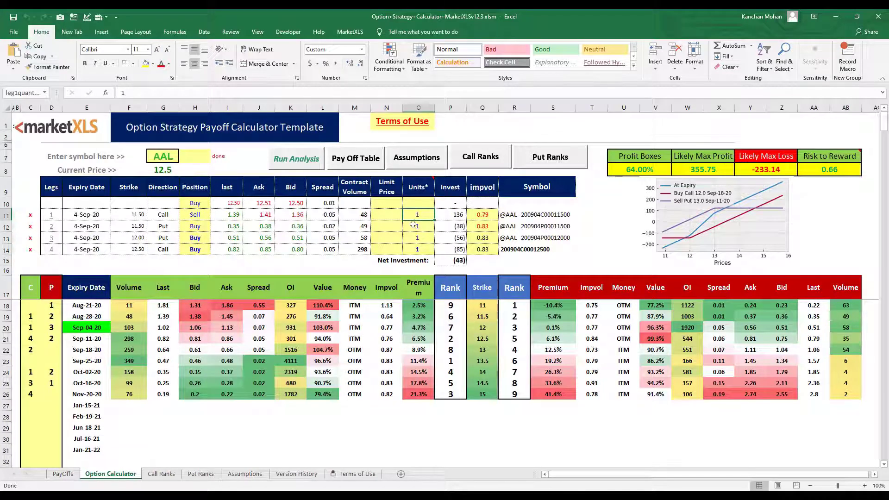
left_click(482, 215)
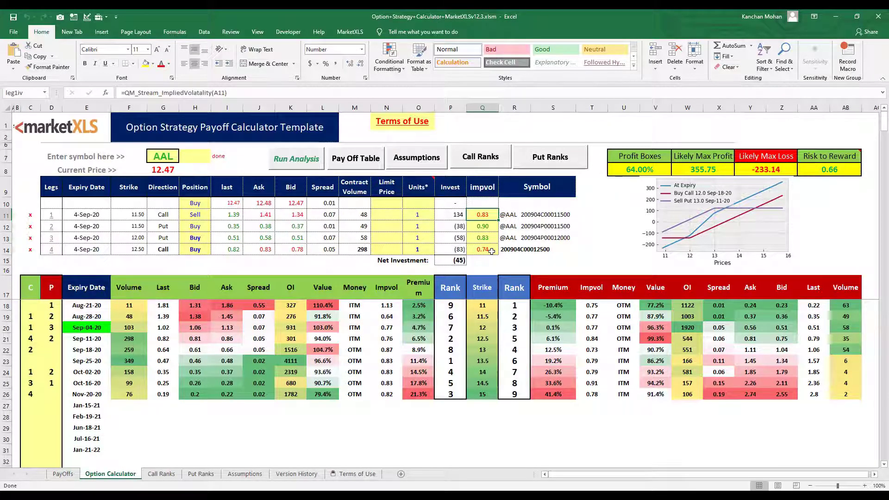
left_click(297, 167)
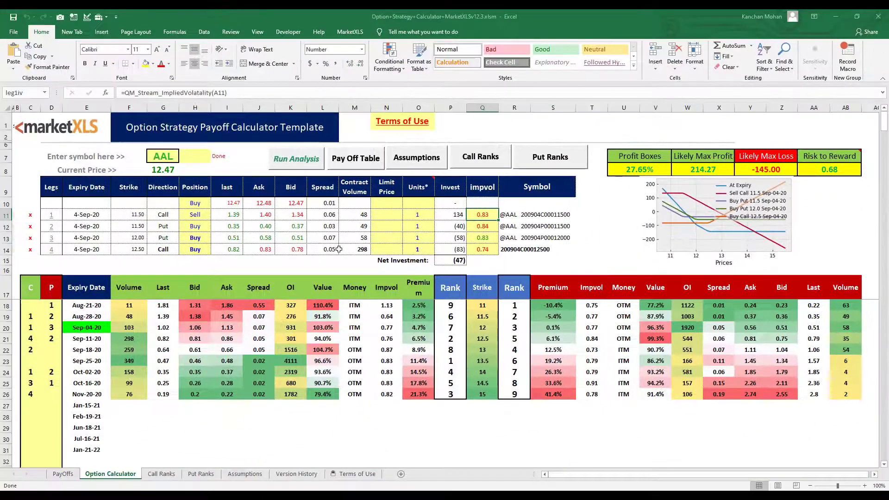
Step: Open the payoff table and examine its summary boxes and the payoffs by price and date
left_click(341, 163)
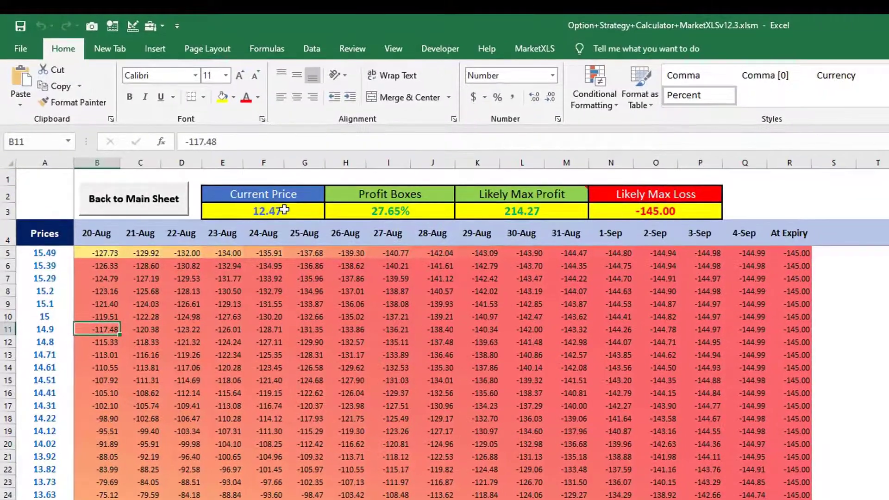
left_click(192, 138)
left_click(287, 200)
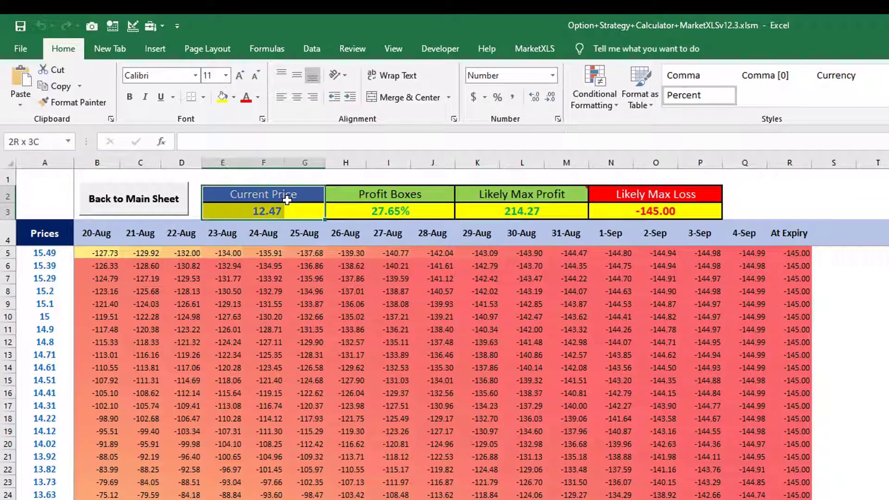
left_click_drag(287, 200, 287, 200)
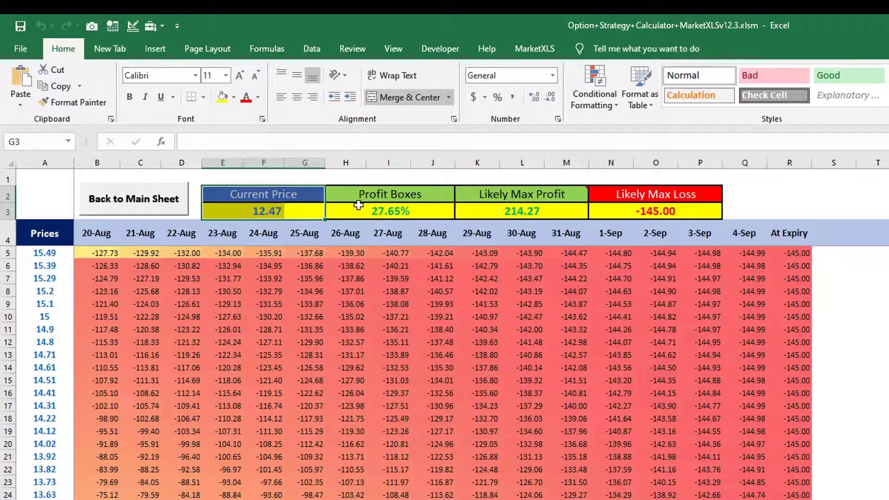
left_click(390, 202)
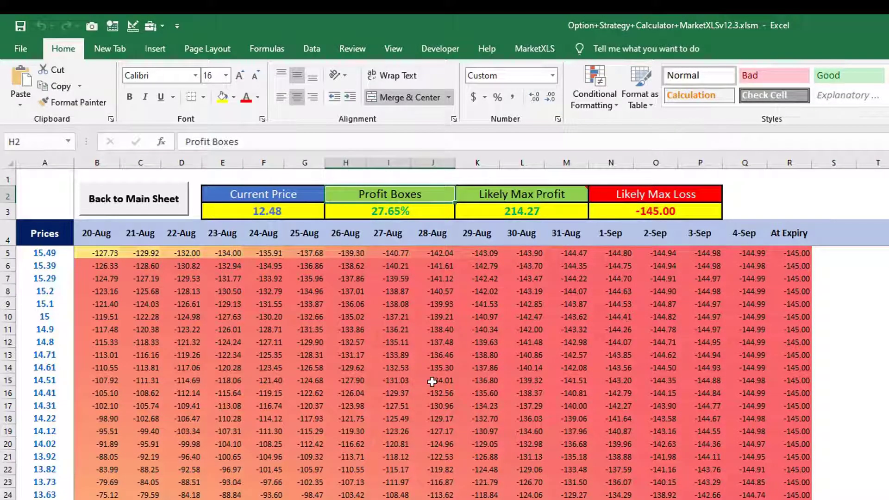
scroll(416, 380, "down", 4)
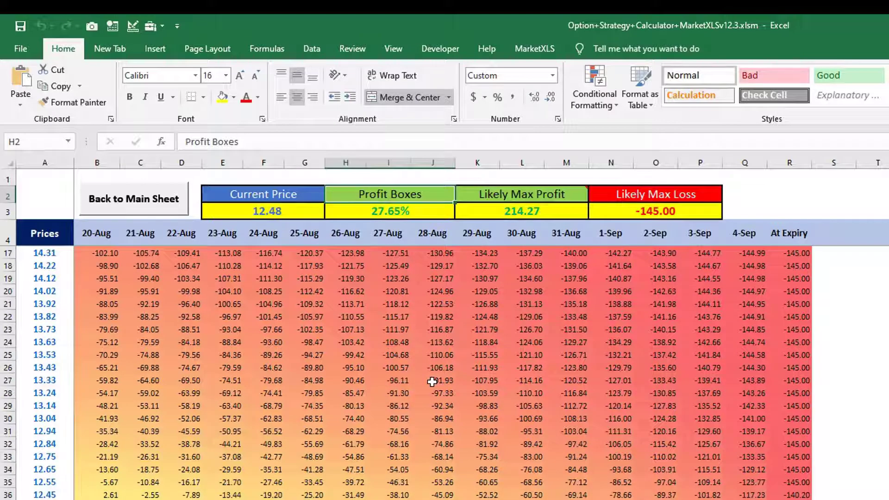
scroll(432, 381, "up", 4)
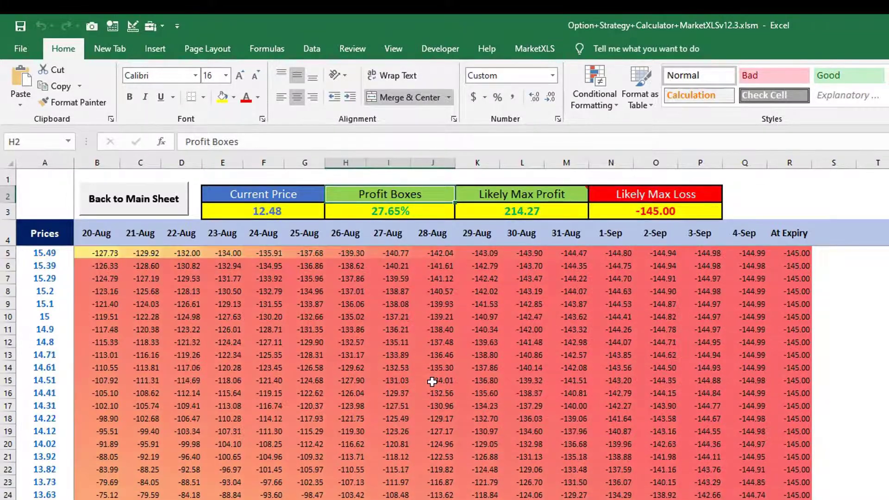
scroll(432, 381, "down", 5)
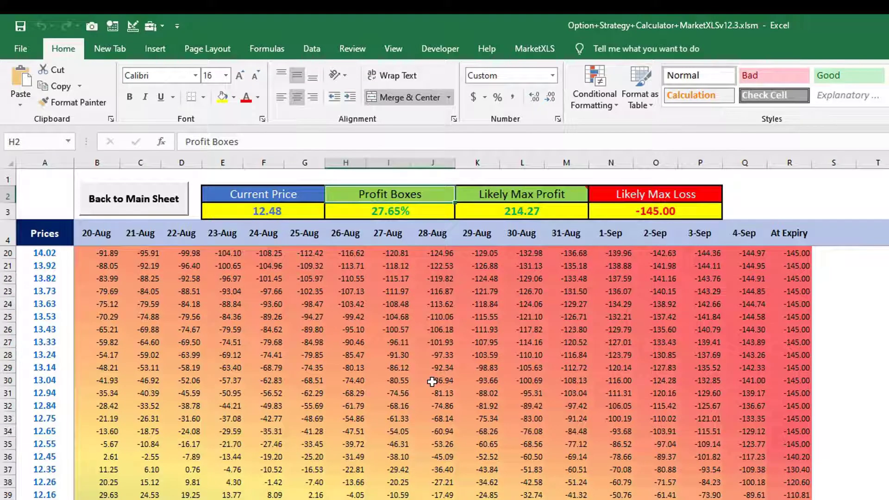
scroll(432, 382, "down", 1)
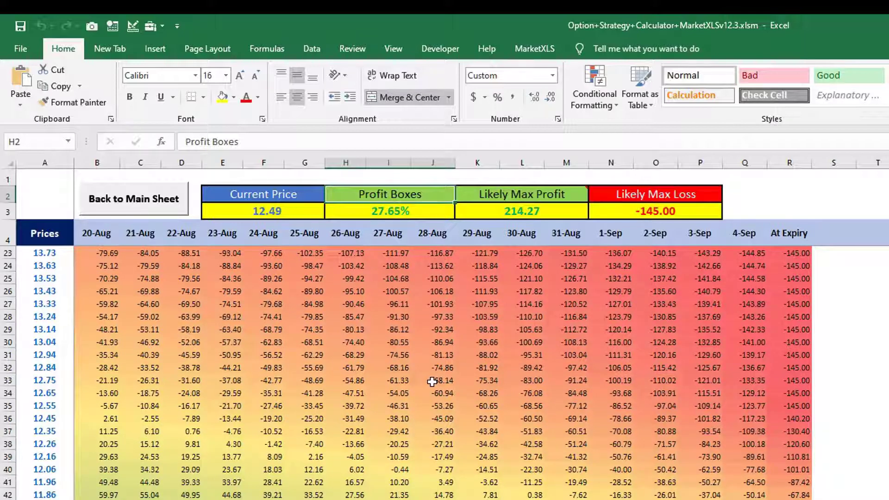
Step: Return to the main sheet, clear legs 4, 3 and 2, and rerun the analysis with only leg 1
left_click(145, 203)
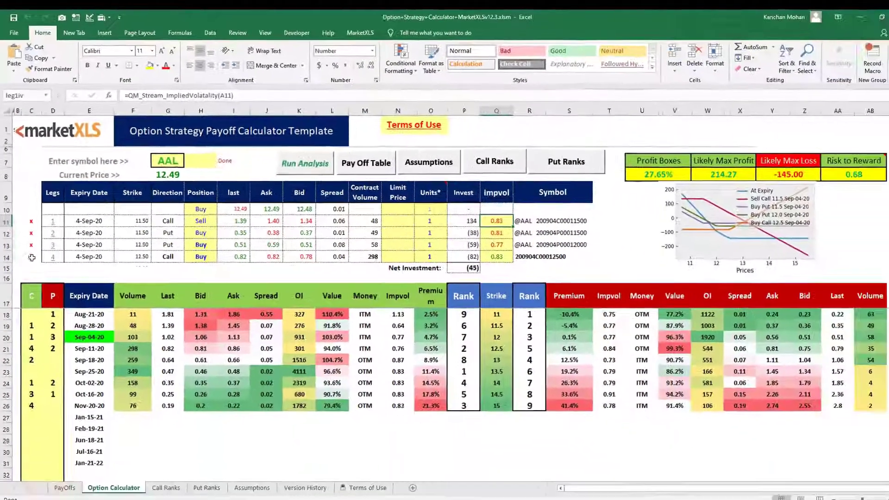
left_click(31, 258)
left_click(31, 245)
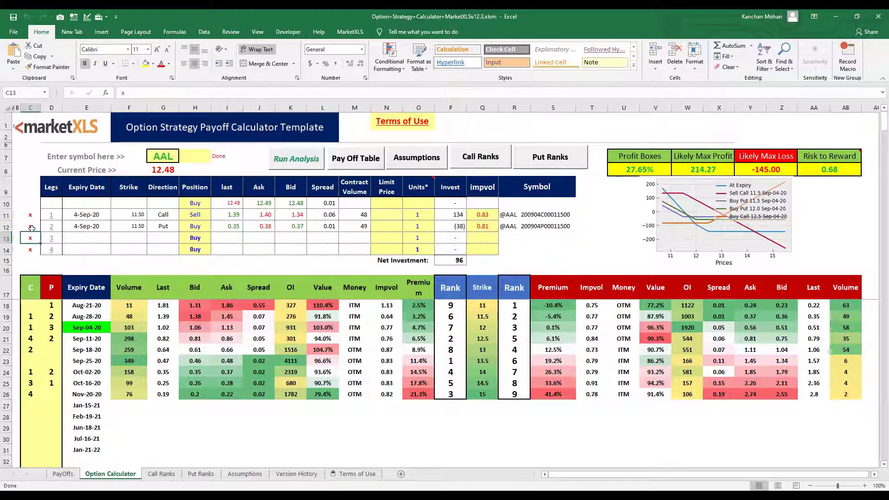
left_click(30, 226)
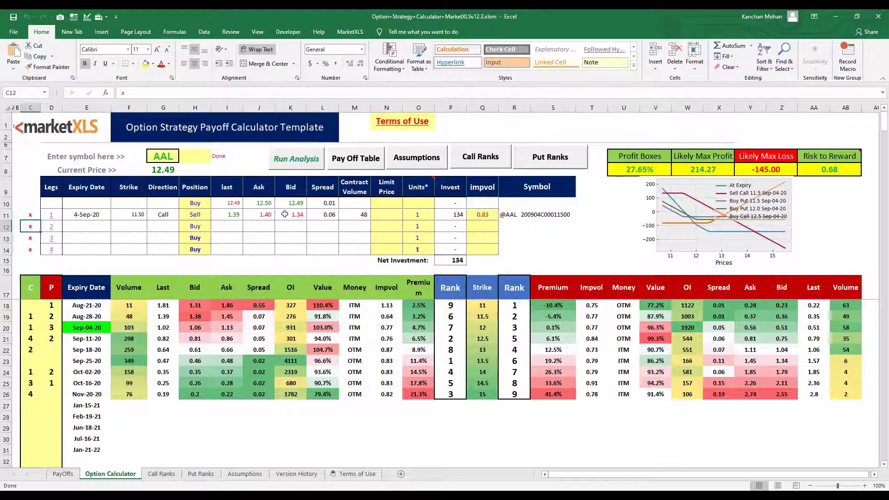
left_click(288, 162)
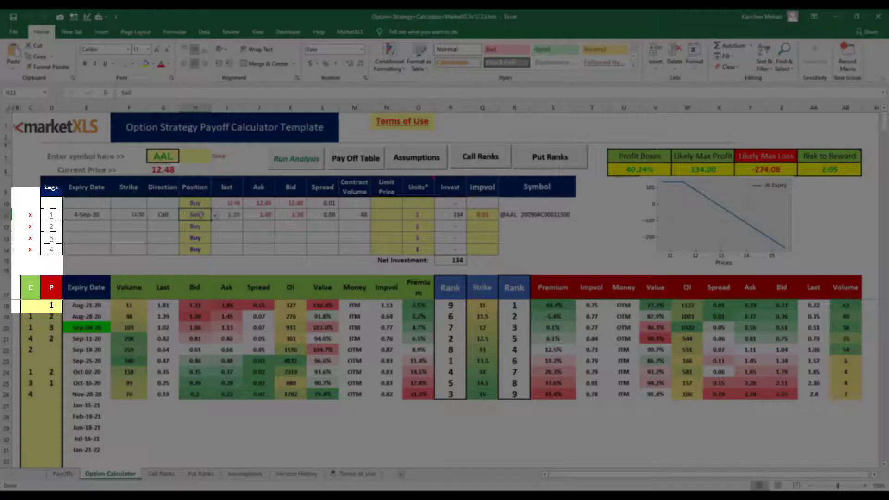
Step: Reverse all leg positions so leg 1 is a Buy, and rerun the analysis to view its payoff table
left_click(188, 214)
left_click(194, 189)
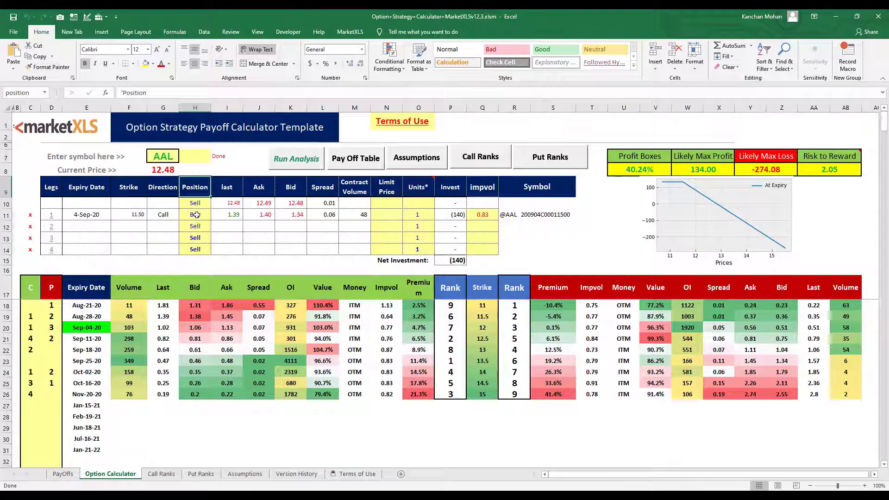
left_click(297, 159)
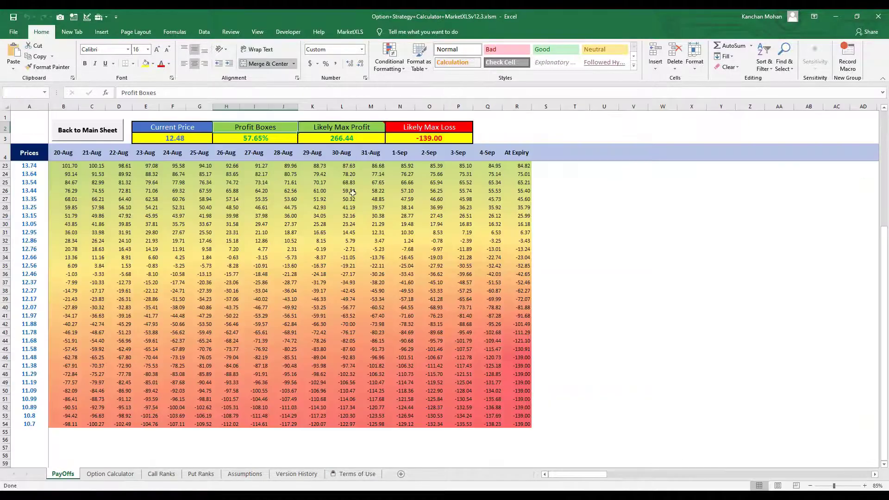
left_click(338, 162)
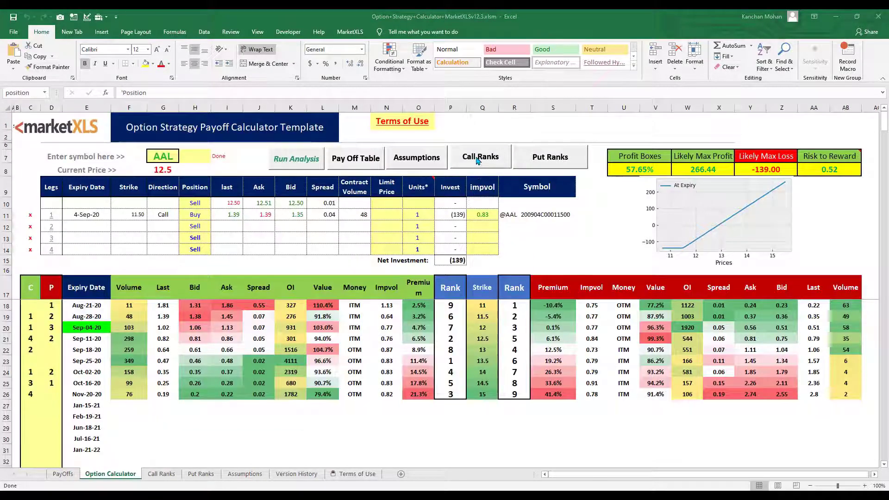
Step: Open the call rankings and examine the Rank, Likelyprofit and Likelyloss columns
left_click(477, 159)
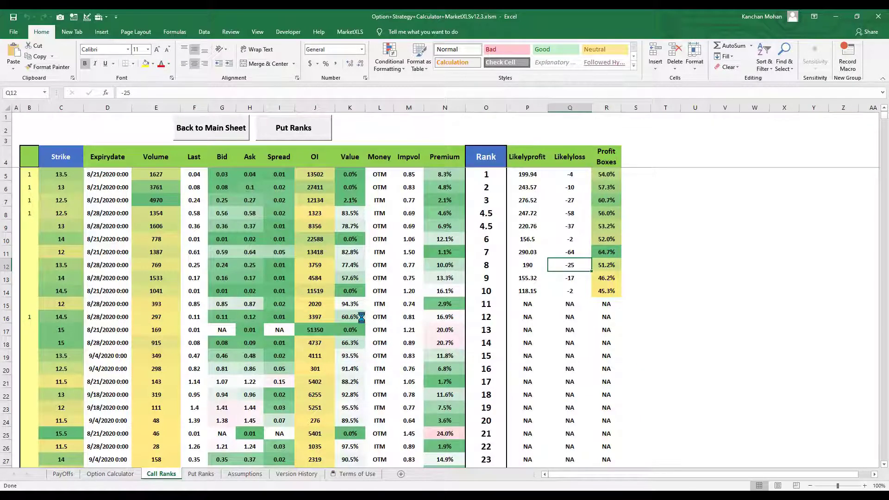
left_click(486, 175)
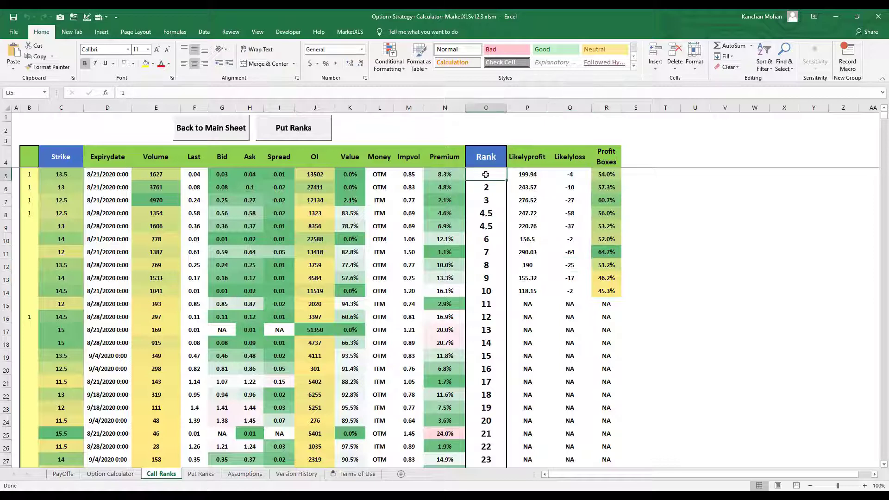
left_click(533, 158)
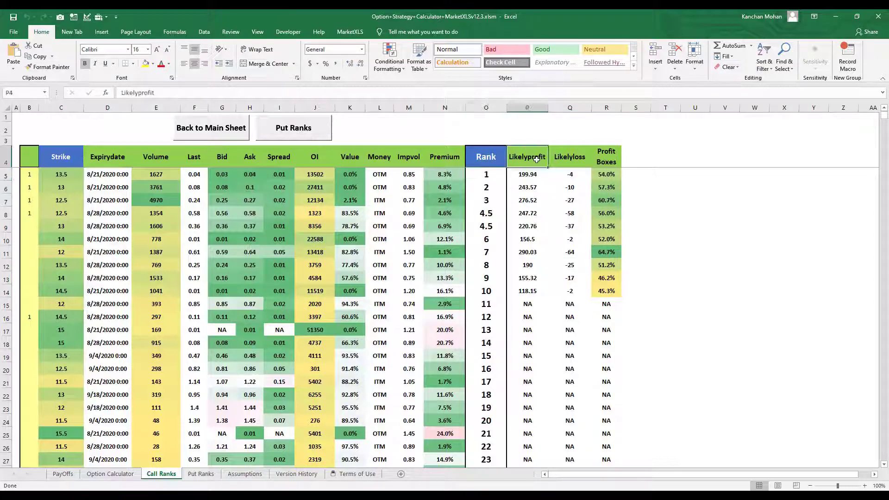
left_click(570, 157)
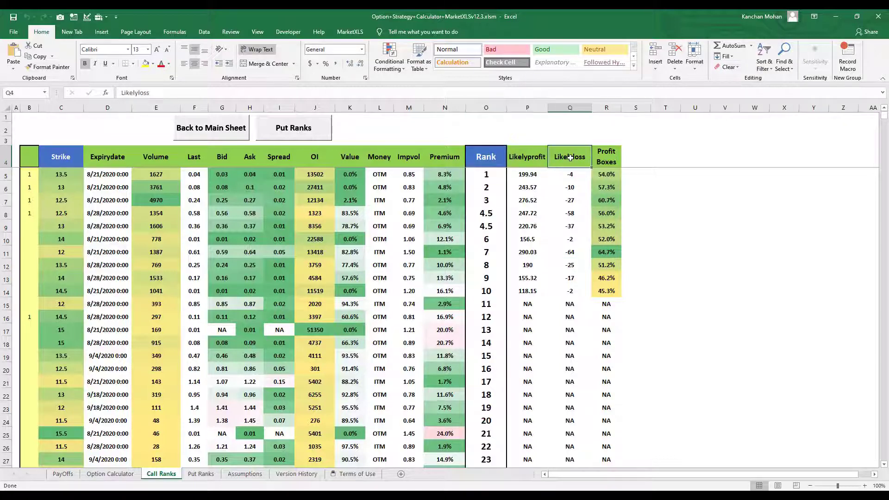
Step: Check the assumption for how many top-ranked options to score, and review the Likelyprofit, Likelyloss and Profit Boxes values in the call rankings
left_click(617, 154)
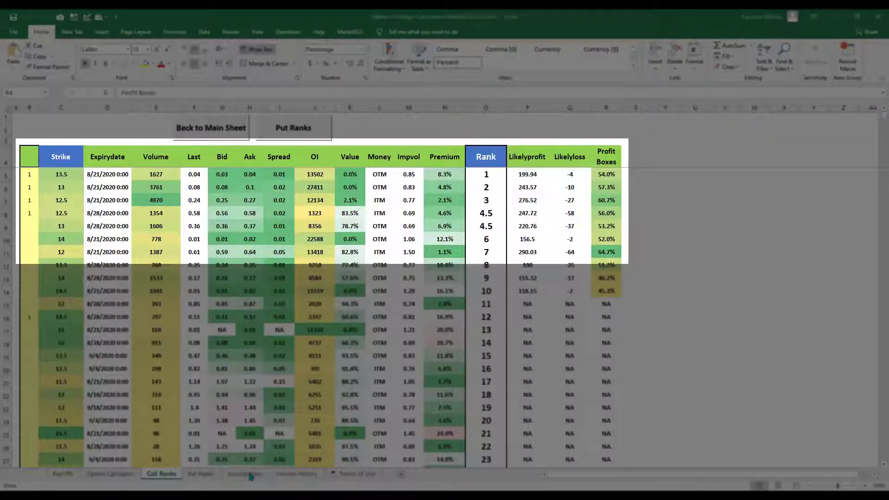
left_click(247, 474)
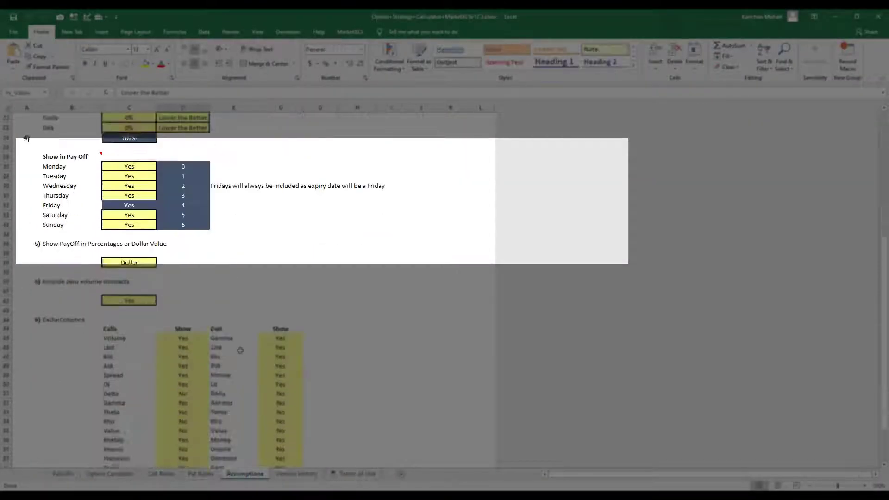
scroll(240, 350, "down", 6)
left_click(181, 350)
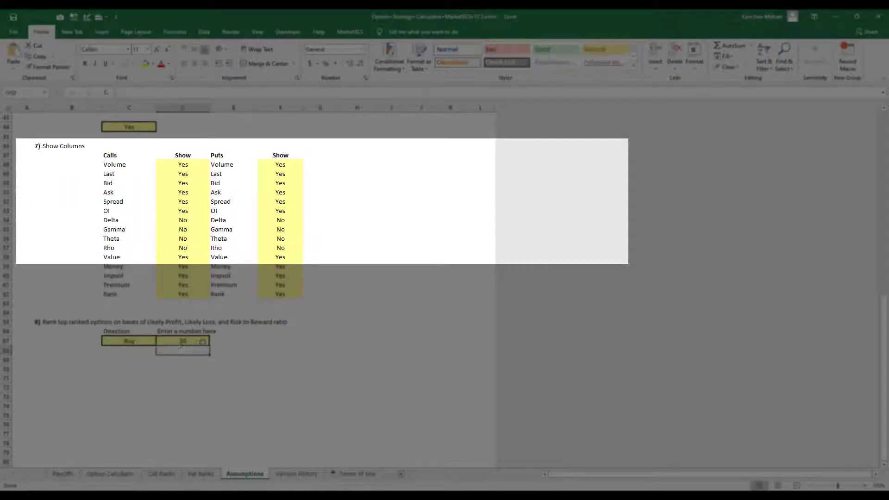
left_click(182, 341)
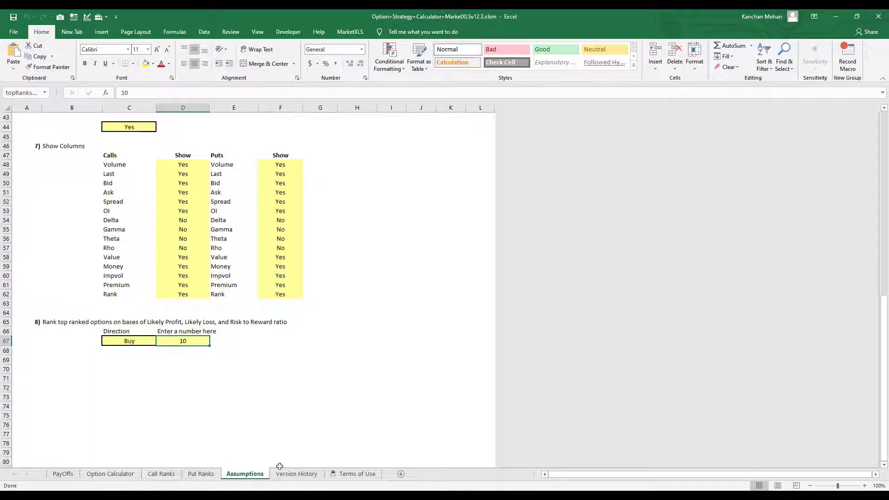
left_click(164, 474)
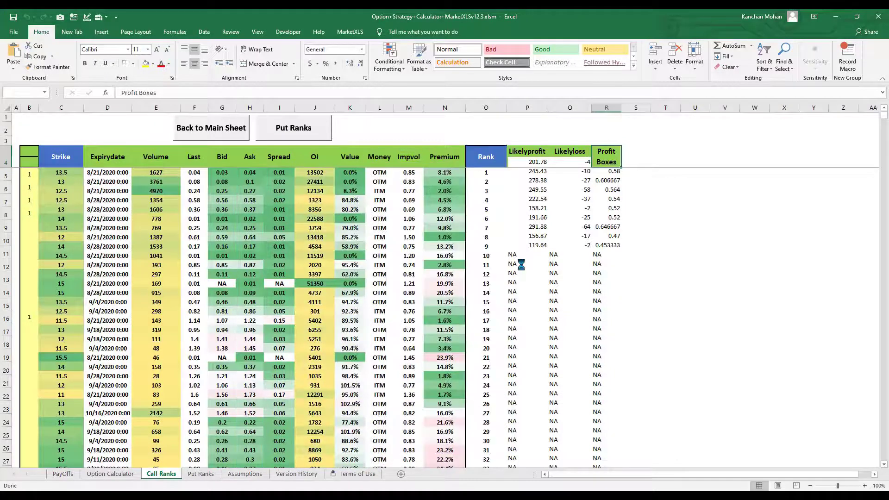
left_click_drag(521, 175, 612, 288)
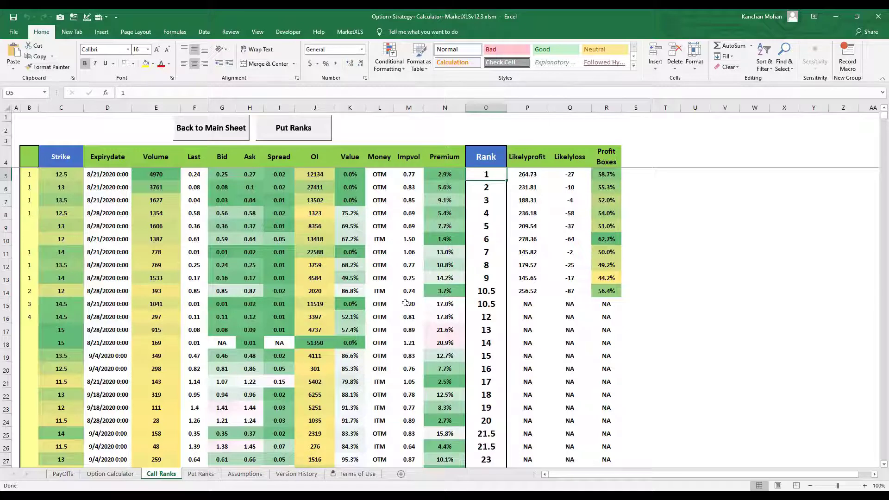
Step: Assign the 8/21/2020 call with strike 14 to leg 1 in the call rankings and return to the main sheet
left_click(25, 157)
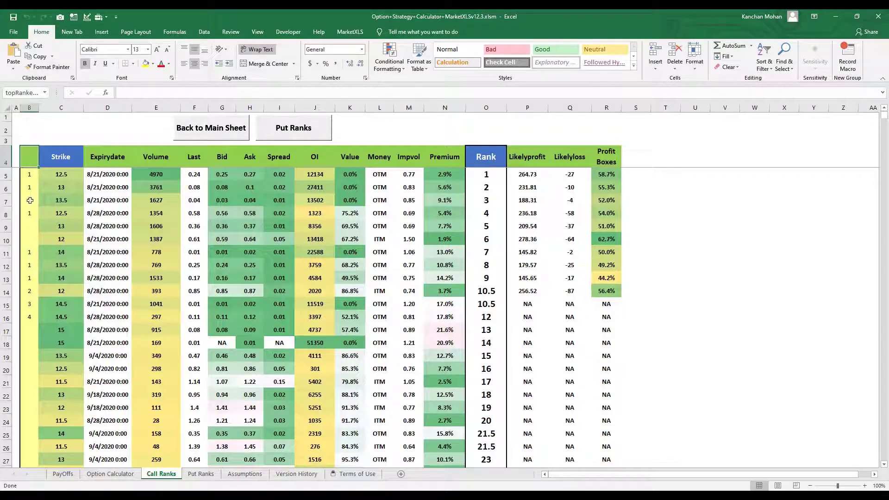
left_click(27, 177)
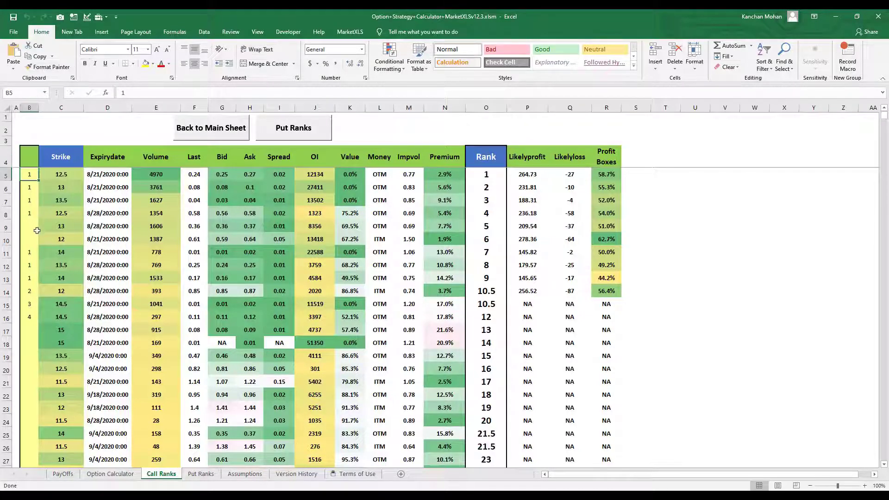
left_click(28, 252)
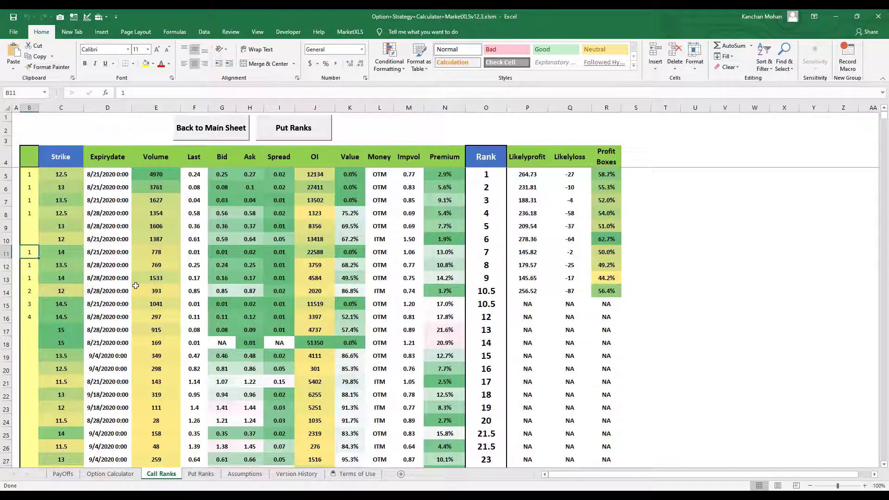
type("1")
key("Return")
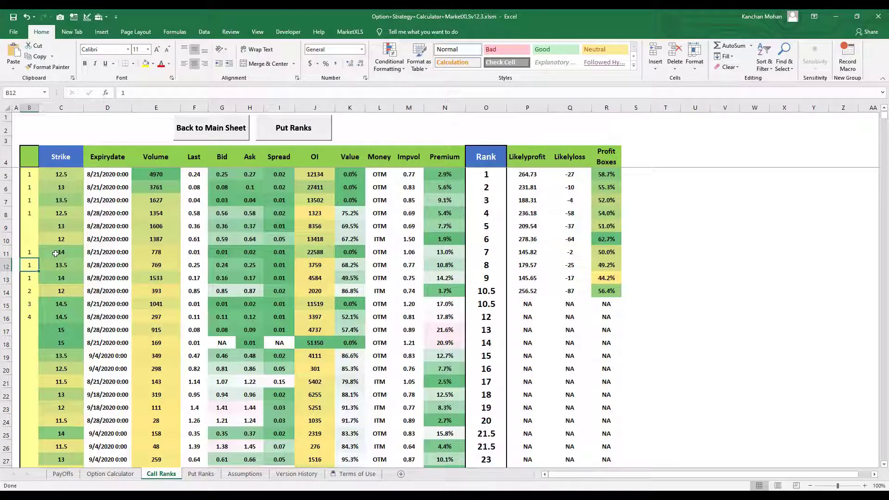
left_click(212, 132)
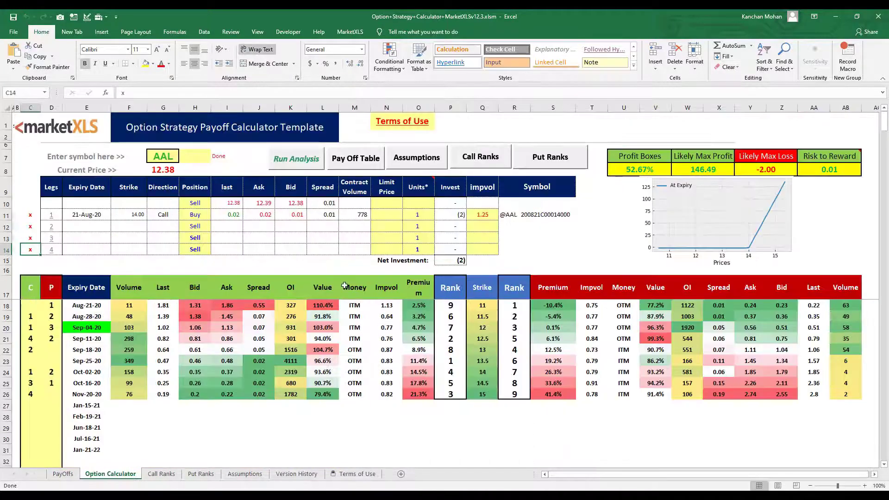